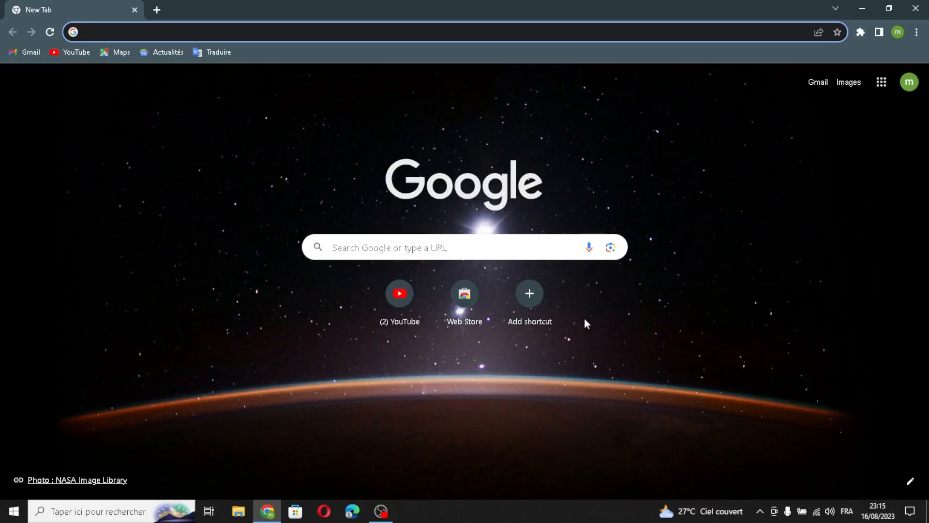
- Load durable.co in the Chrome address bar
text(durable.co)
key(Return)
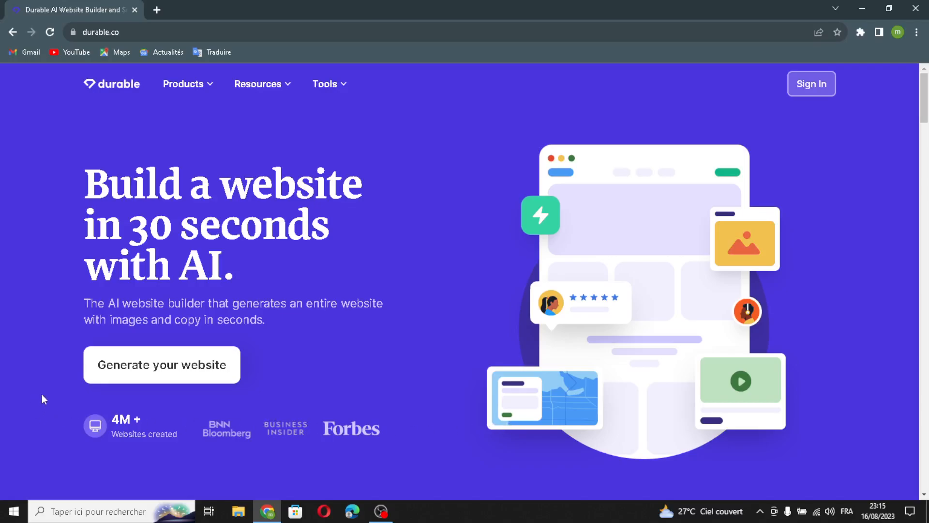
- Sign in on durable.co to reach the My businesses dashboard
mouse_move(382, 511)
click(809, 85)
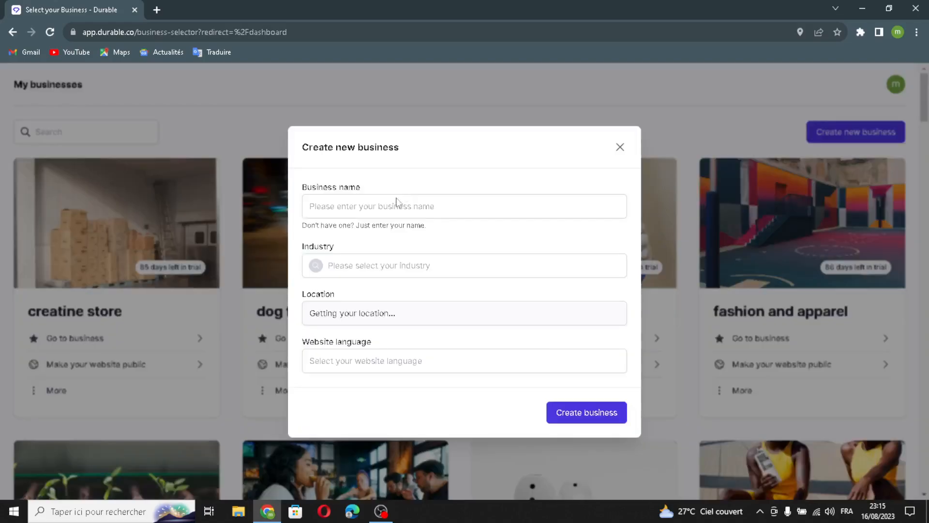
- Create business VirtuHelp in the 'virtual assistance and remote services' industry and generate its website
click(397, 203)
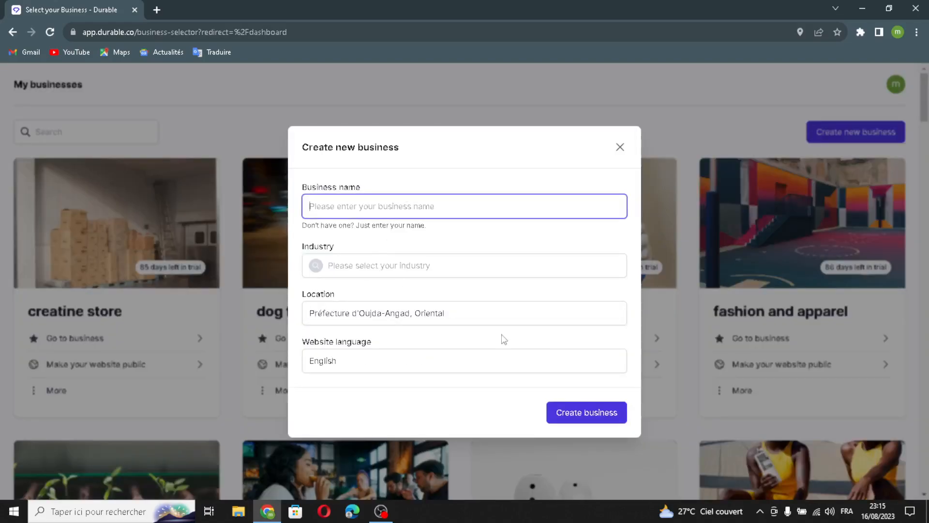
text(VirtuHelp)
click(400, 266)
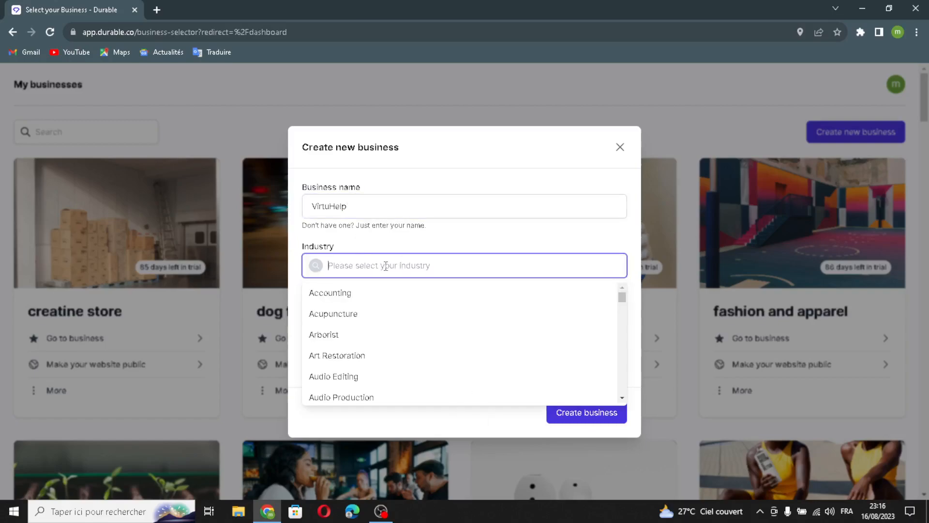
text(virtua)
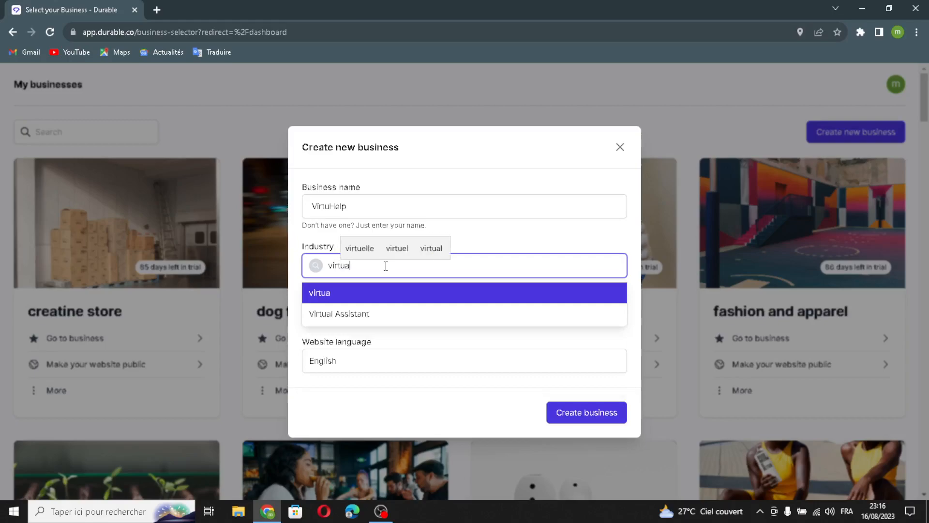
text(l assistance)
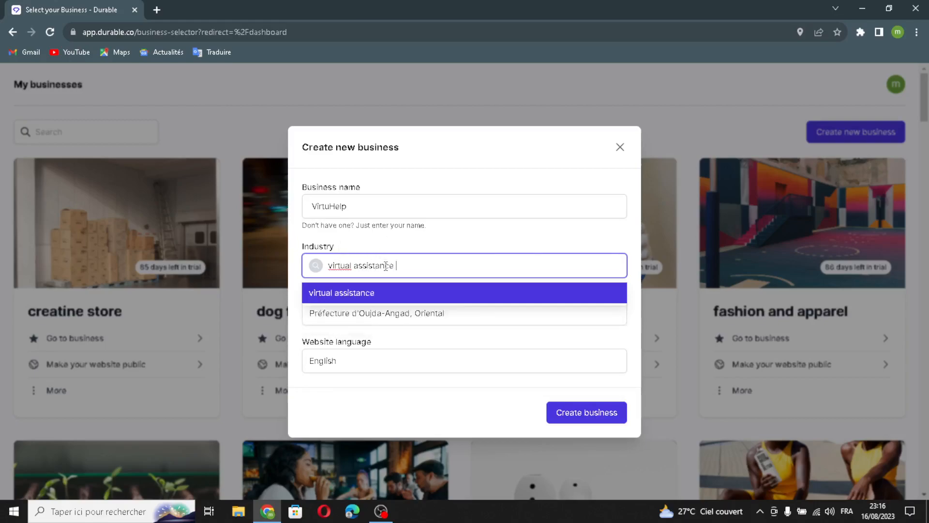
text( and remote servi)
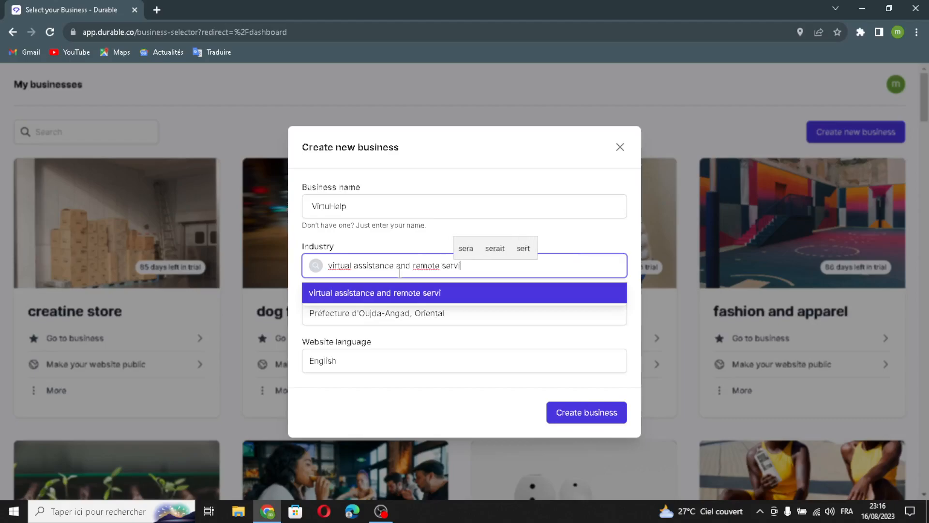
text(ces)
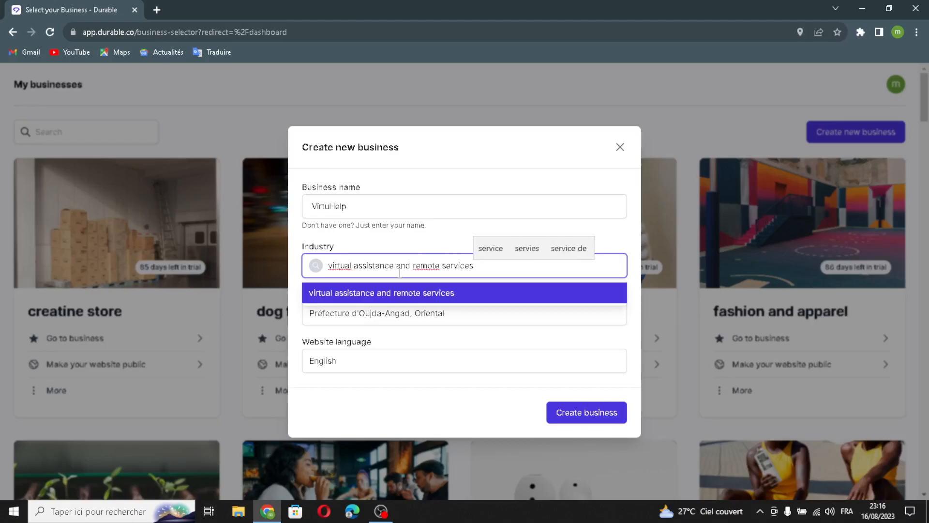
click(390, 348)
drag(495, 319, 536, 305)
click(500, 332)
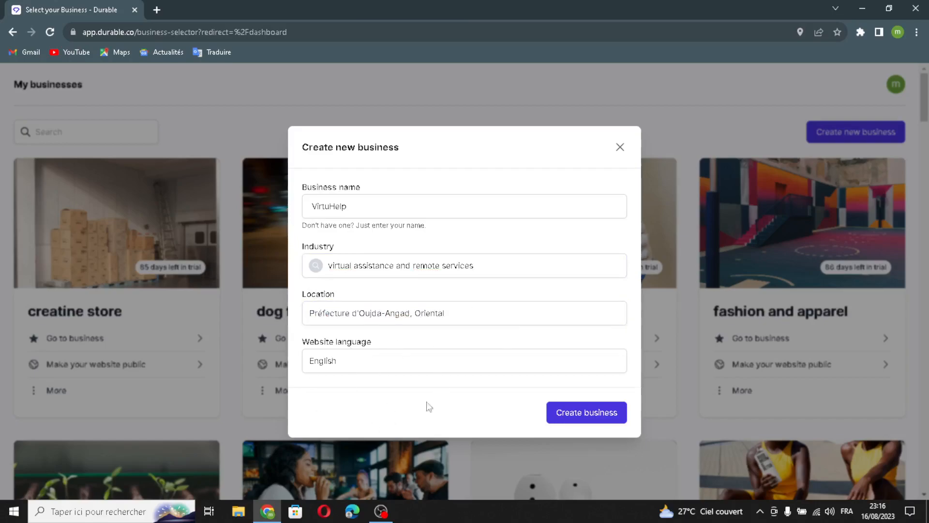
click(579, 412)
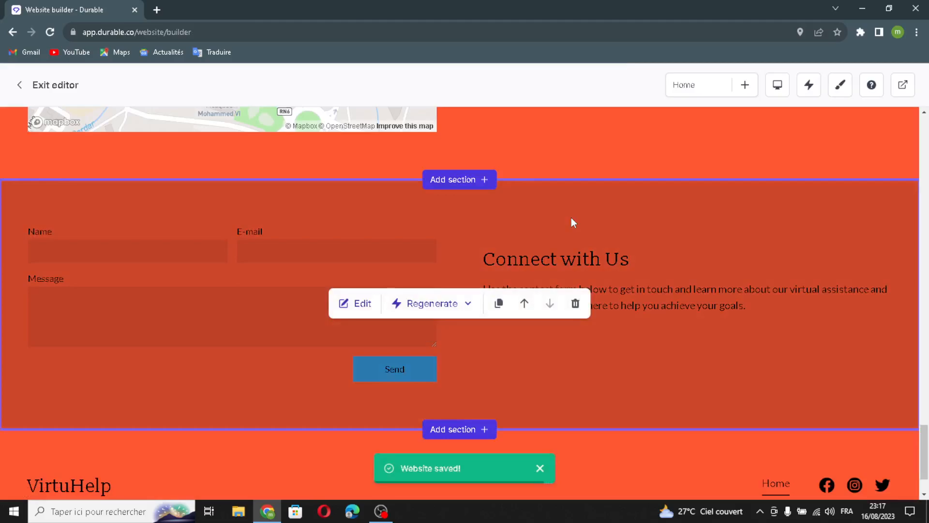
- Scroll back up to the top of the generated VirtuHelp site
scroll(592, 232, up, 15)
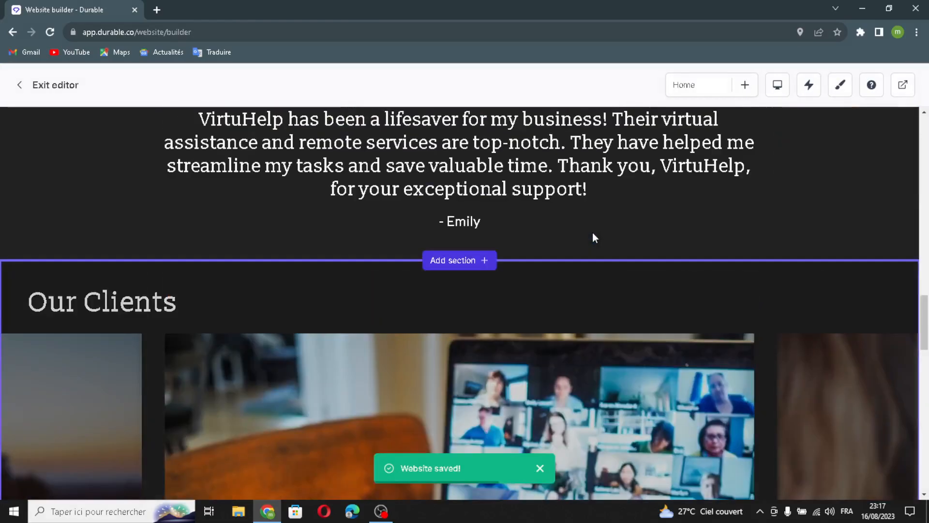
scroll(593, 234, up, 15)
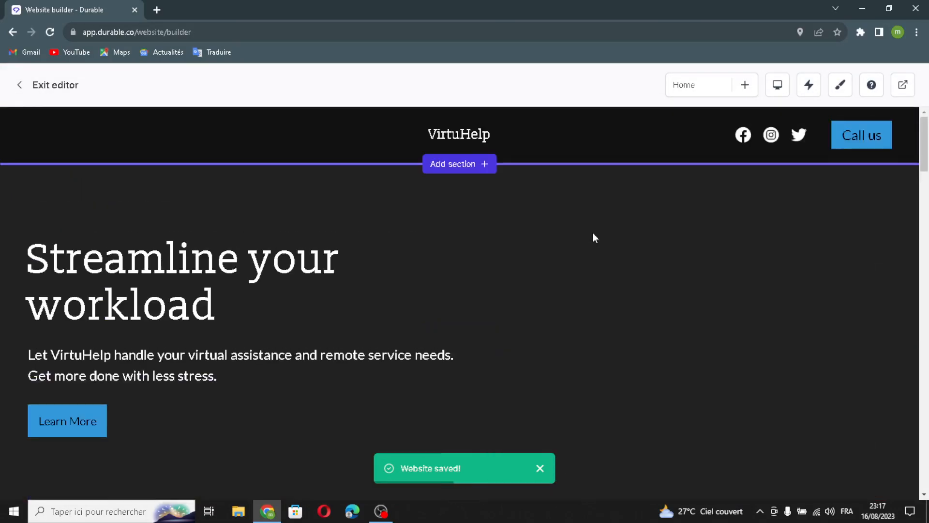
- Open the header settings and switch on the Logo in place of the site name
click(455, 136)
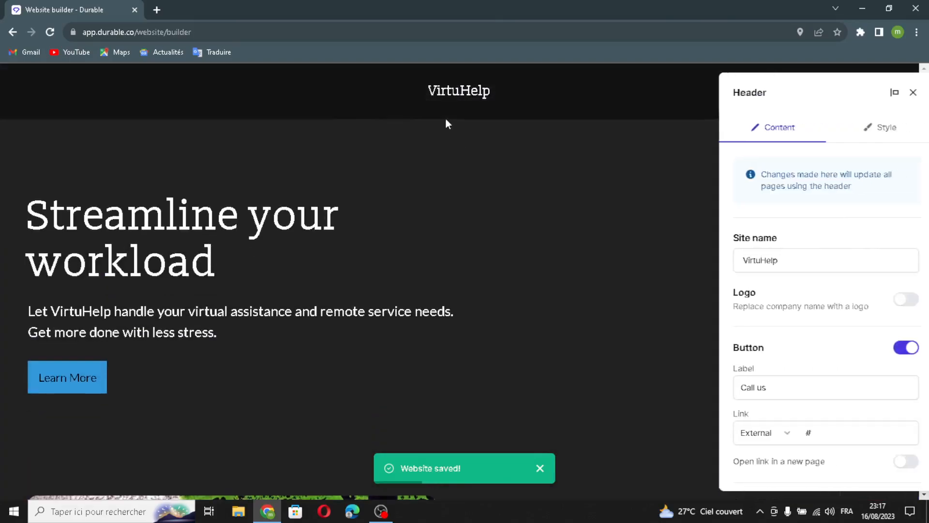
double_click(780, 255)
click(780, 254)
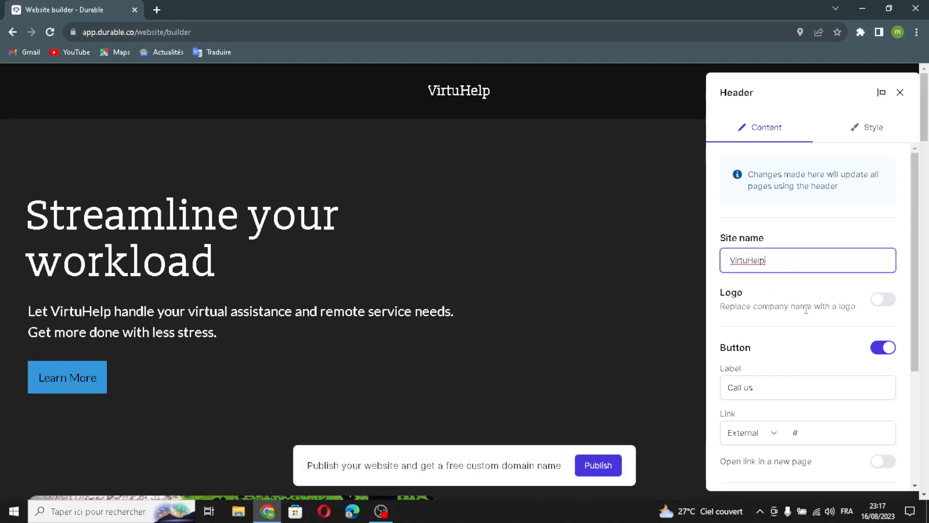
click(881, 300)
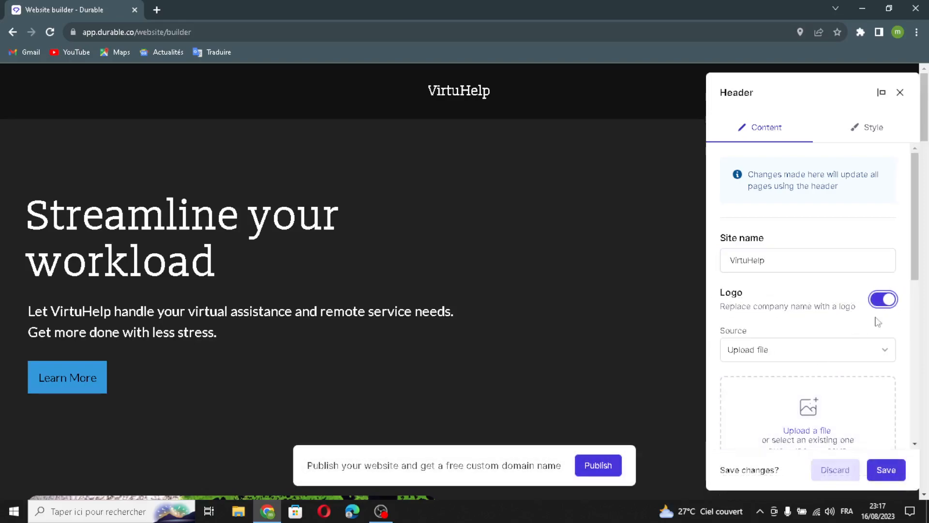
- Keep the header's Call us button with its External link type
scroll(798, 356, down, 3)
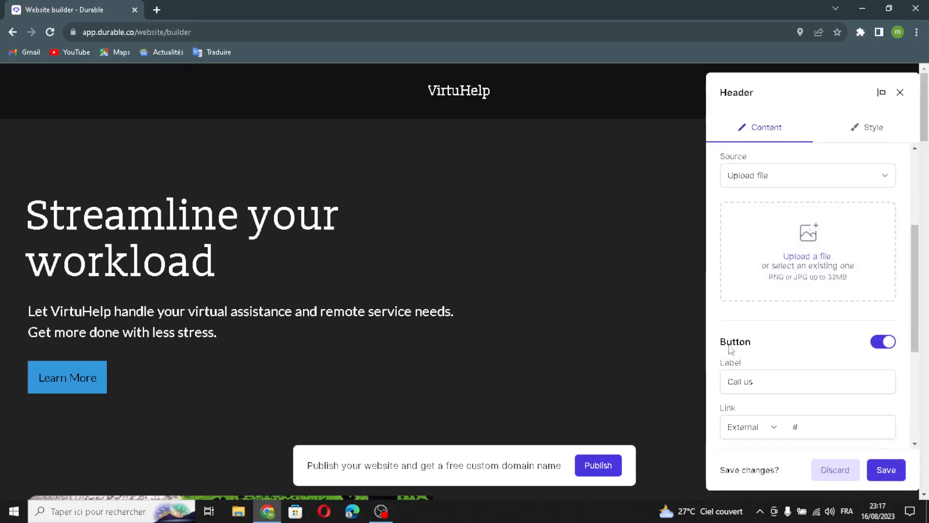
drag(757, 385, 699, 370)
click(769, 372)
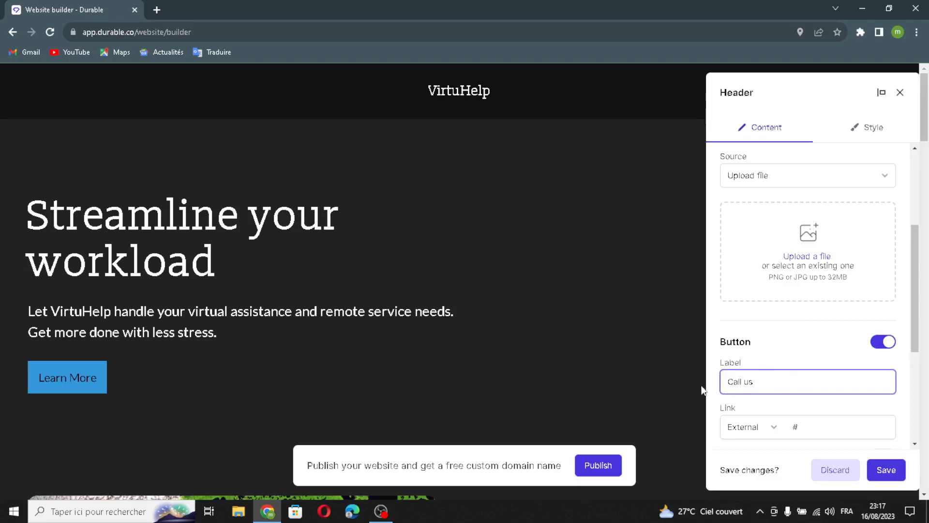
click(772, 428)
click(832, 410)
- Start adding another social channel, then cancel without adding it
scroll(819, 417, down, 2)
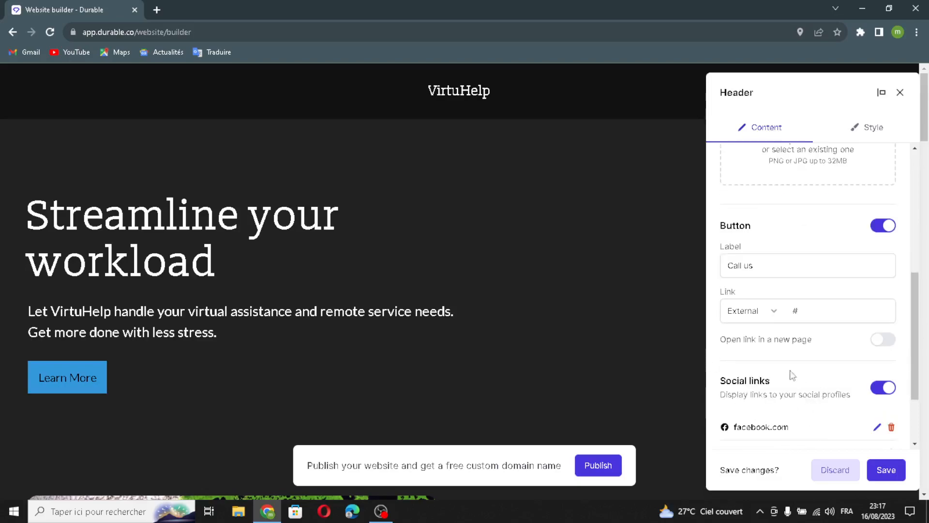
scroll(780, 411, down, 2)
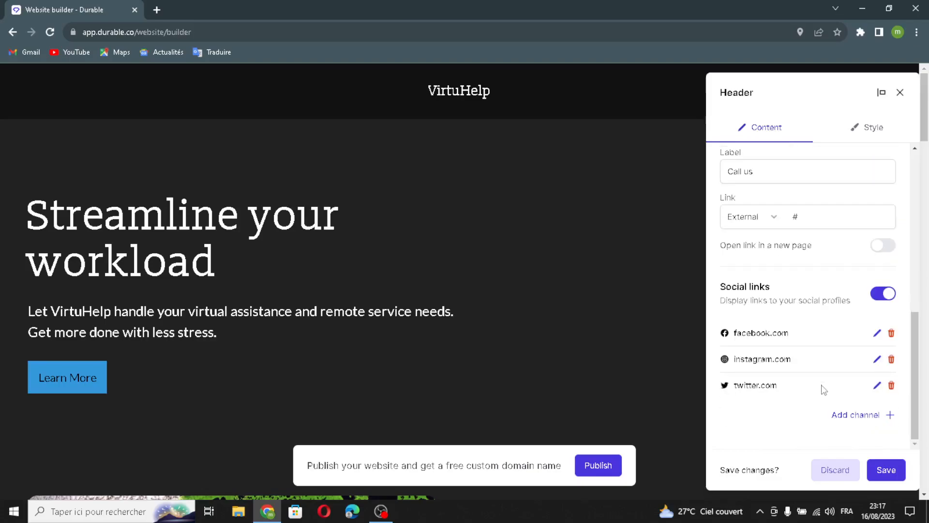
click(849, 415)
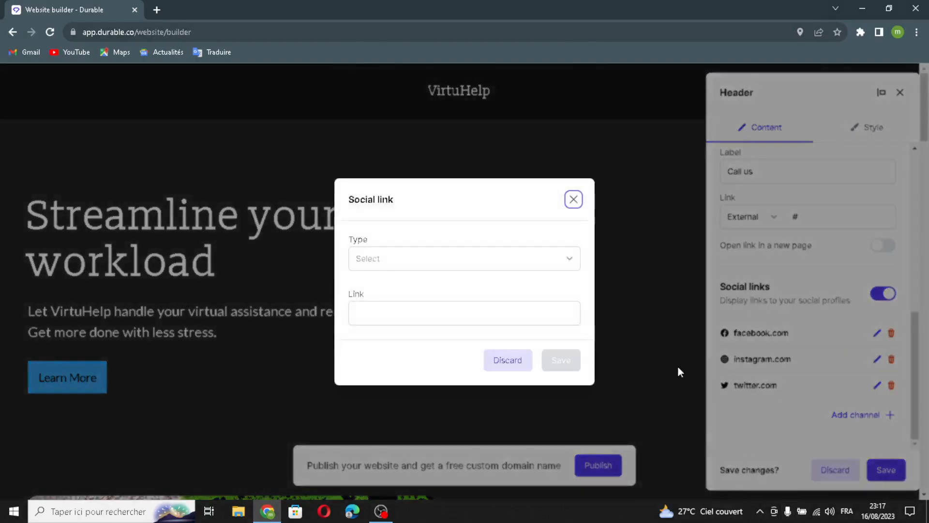
click(510, 261)
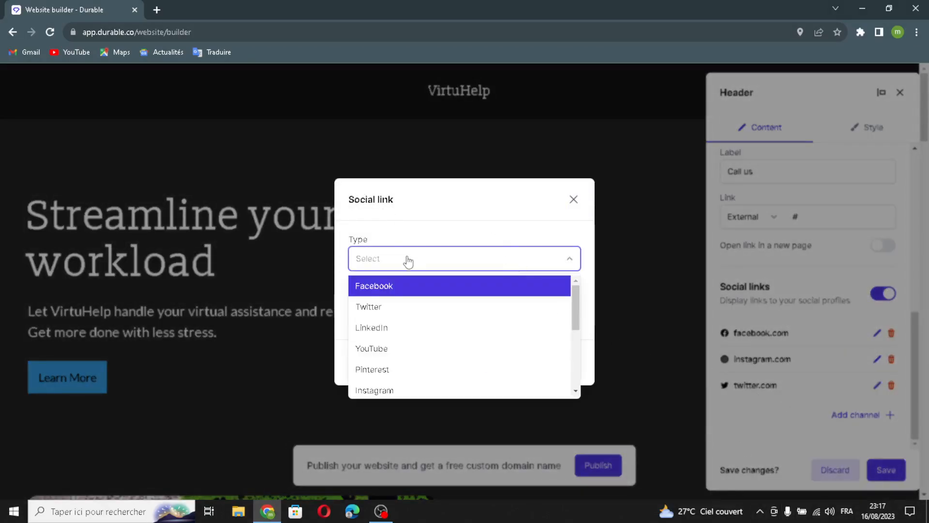
click(409, 262)
click(453, 312)
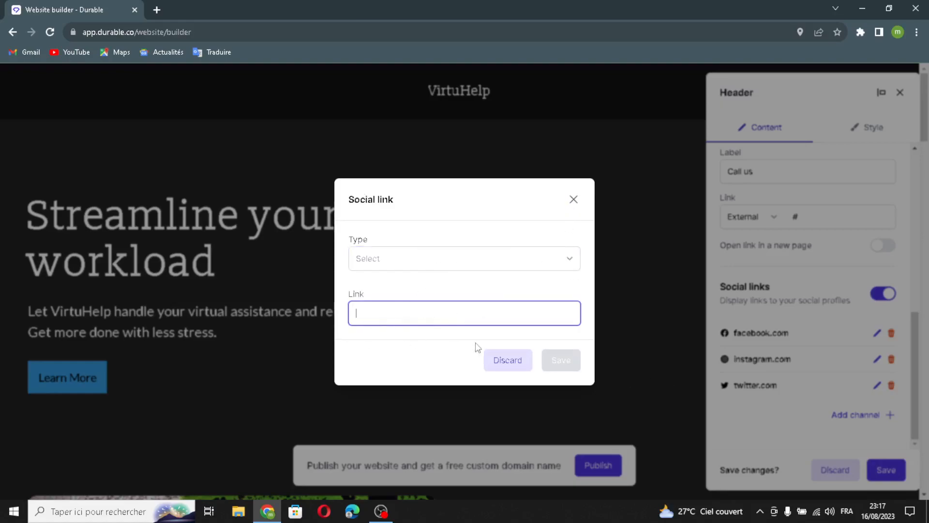
click(573, 199)
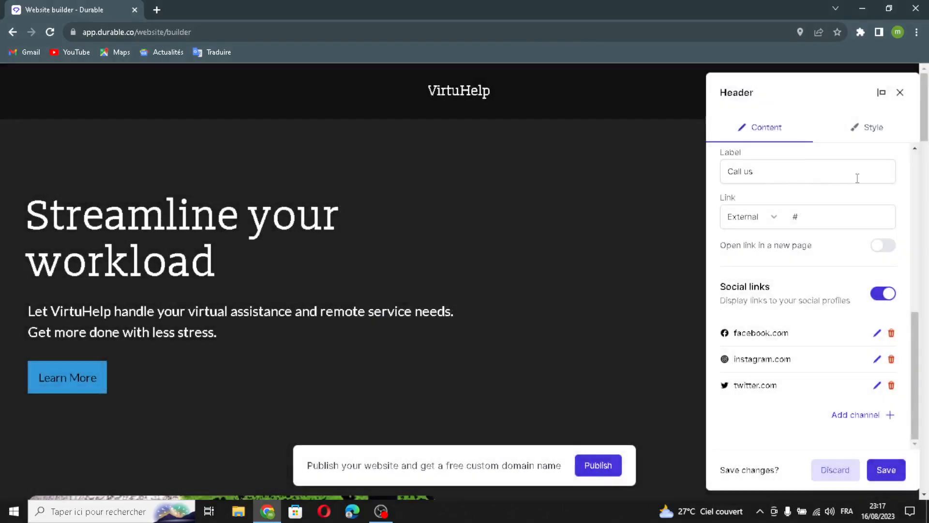
- Review the header's Style settings
click(870, 133)
scroll(816, 170, down, 5)
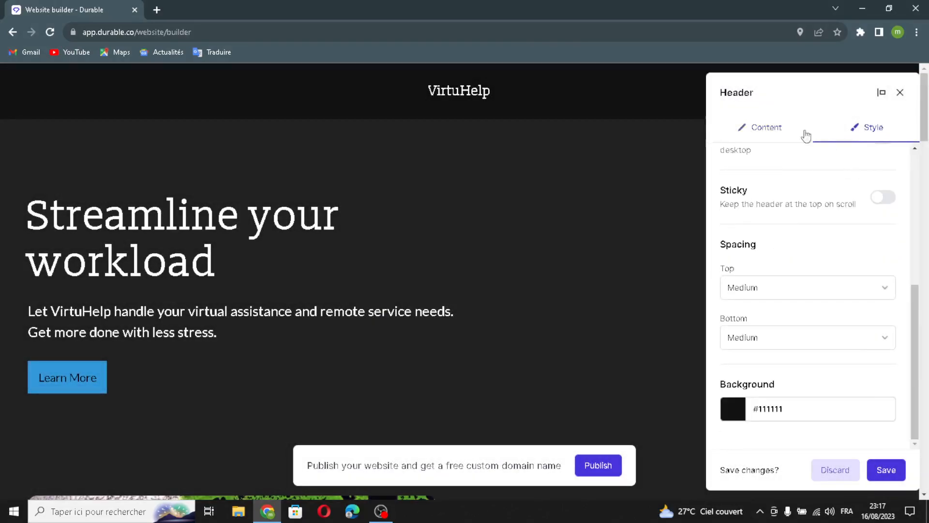
scroll(793, 327, up, 3)
scroll(791, 308, down, 3)
- Save the header, then browse the Add section list and close it without adding
click(884, 470)
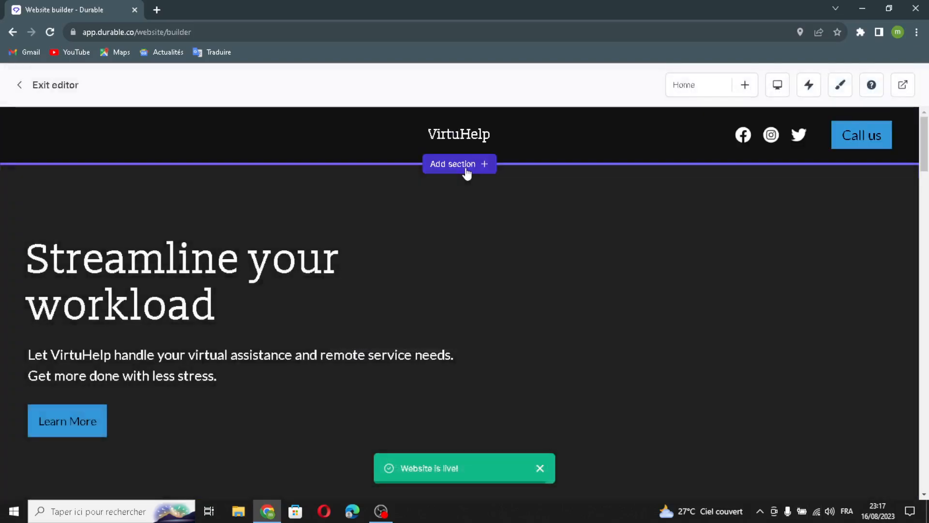
click(460, 164)
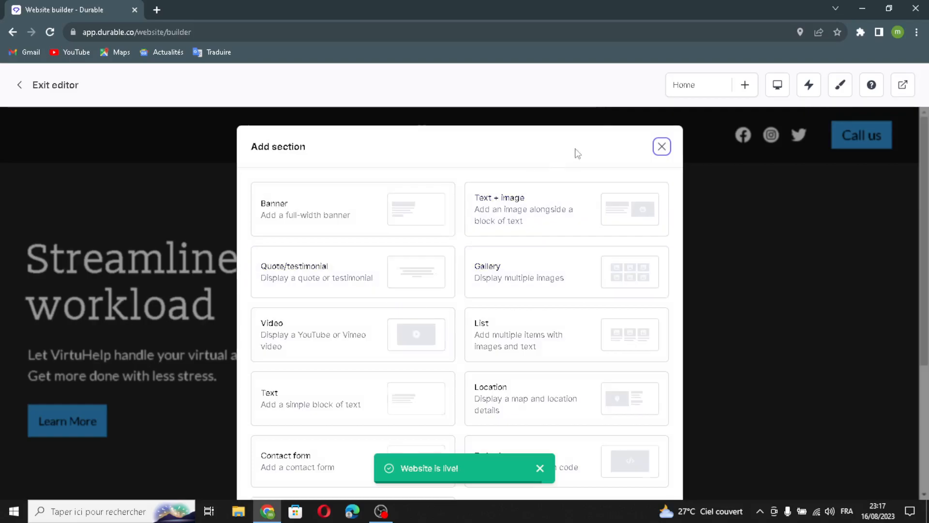
scroll(442, 387, down, 4)
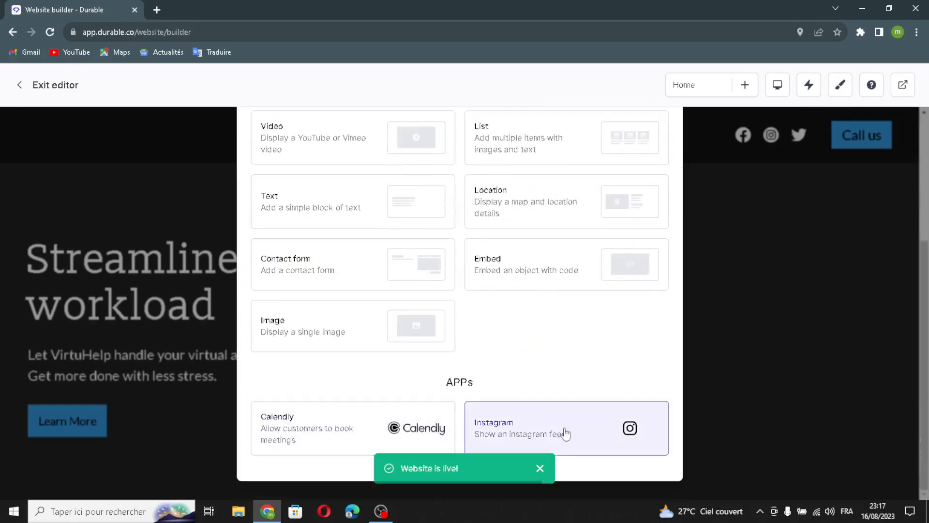
scroll(485, 288, up, 1)
scroll(485, 288, up, 3)
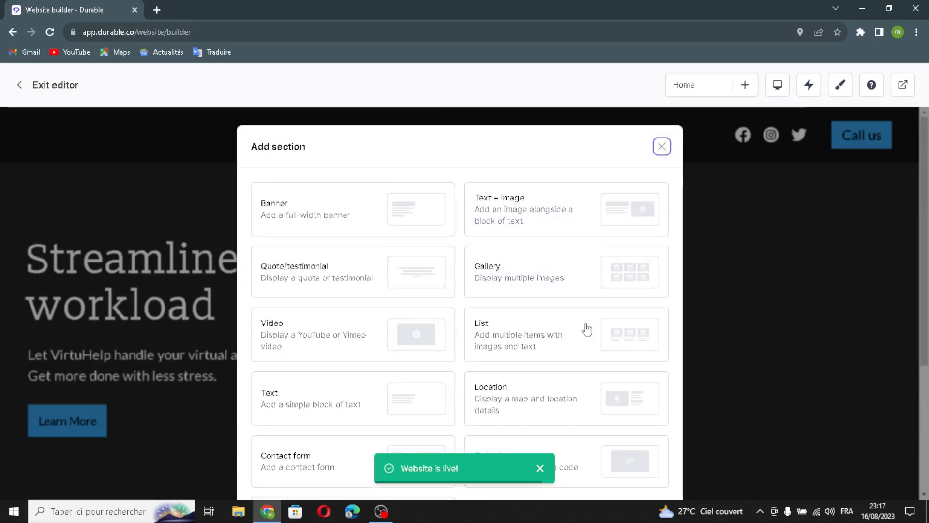
click(664, 148)
scroll(521, 341, down, 2)
scroll(344, 379, up, 2)
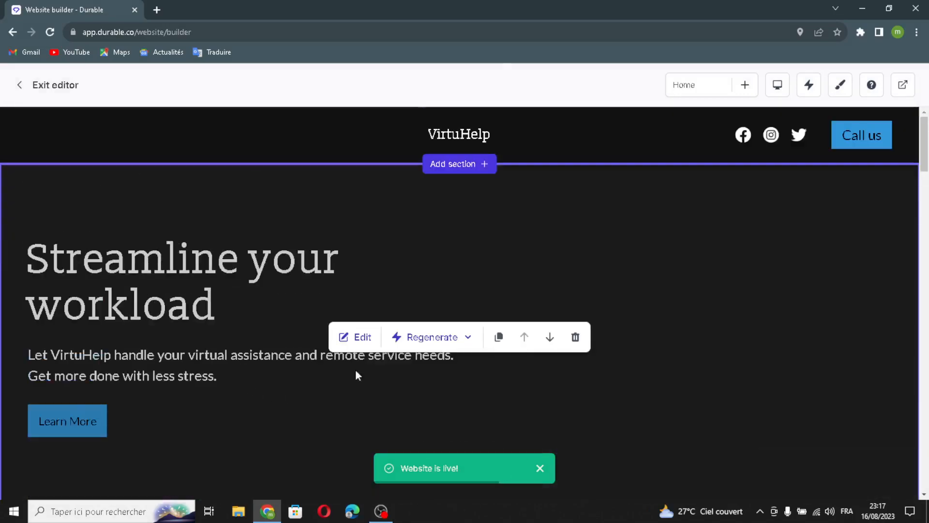
- Regenerate the banner heading with AI to 'Virtual Assistance with VirtuHelp'
click(356, 336)
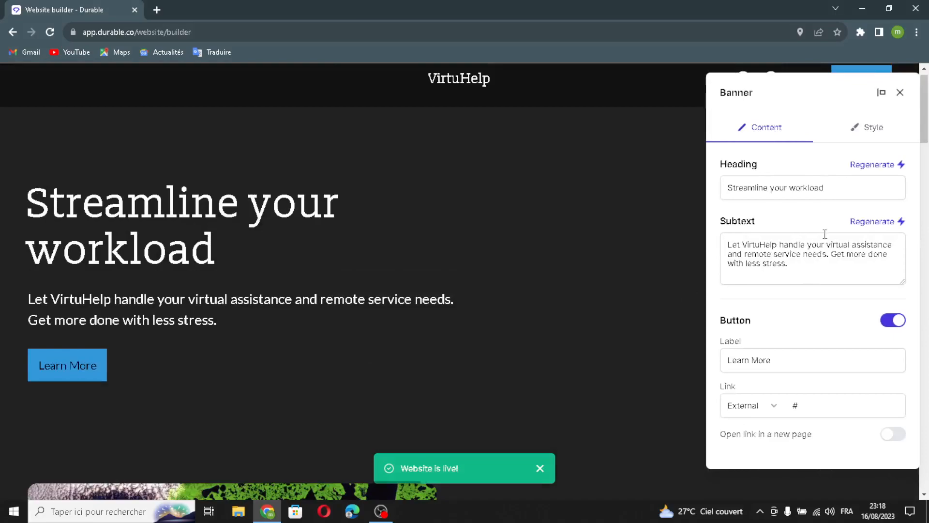
triple_click(855, 188)
click(868, 190)
click(874, 165)
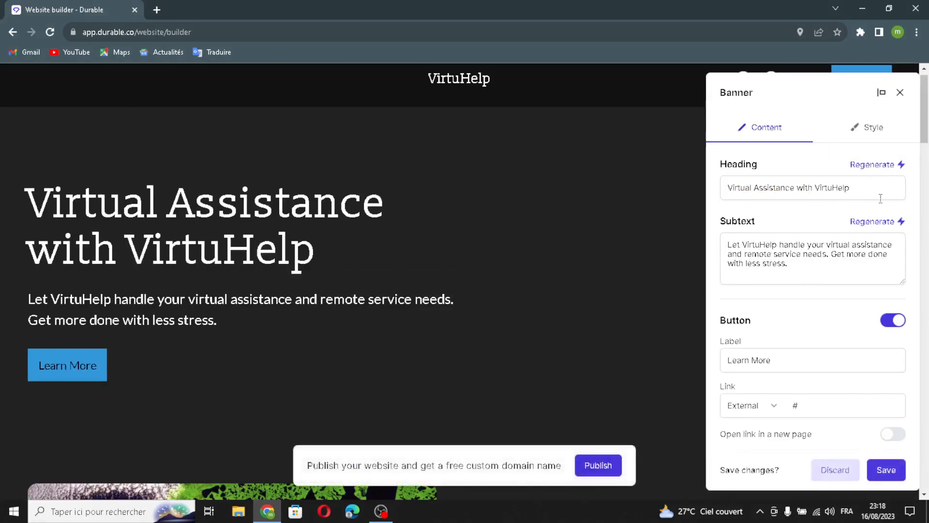
- Regenerate the banner subtext, keep the Learn More button and link, and save
triple_click(821, 264)
click(822, 275)
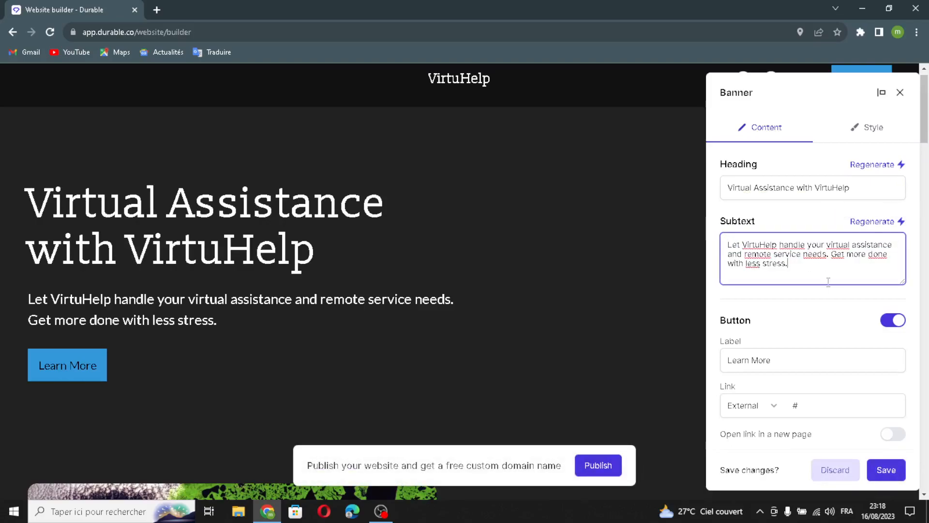
click(887, 222)
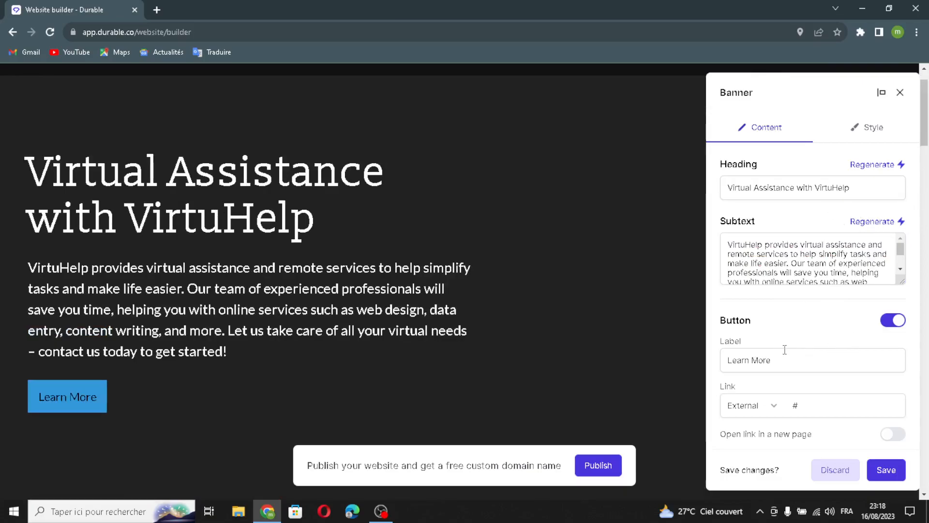
click(813, 358)
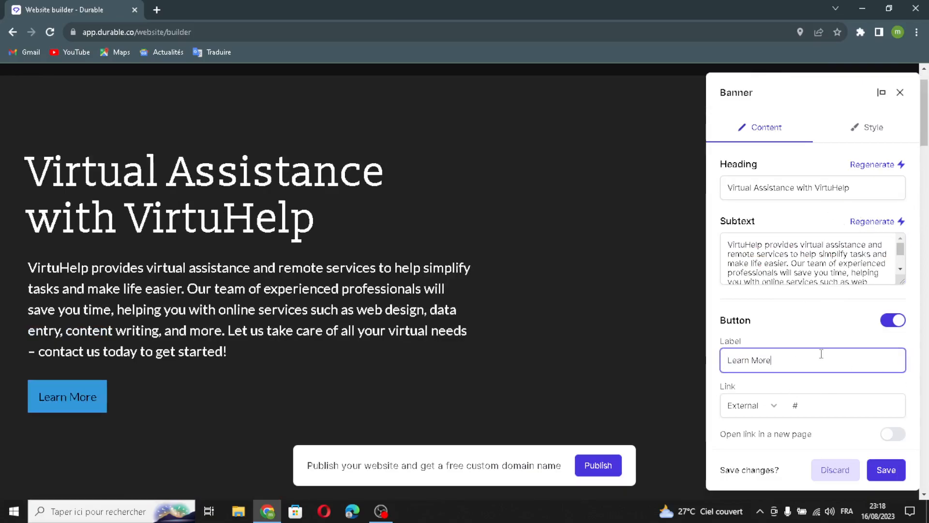
click(839, 403)
click(885, 470)
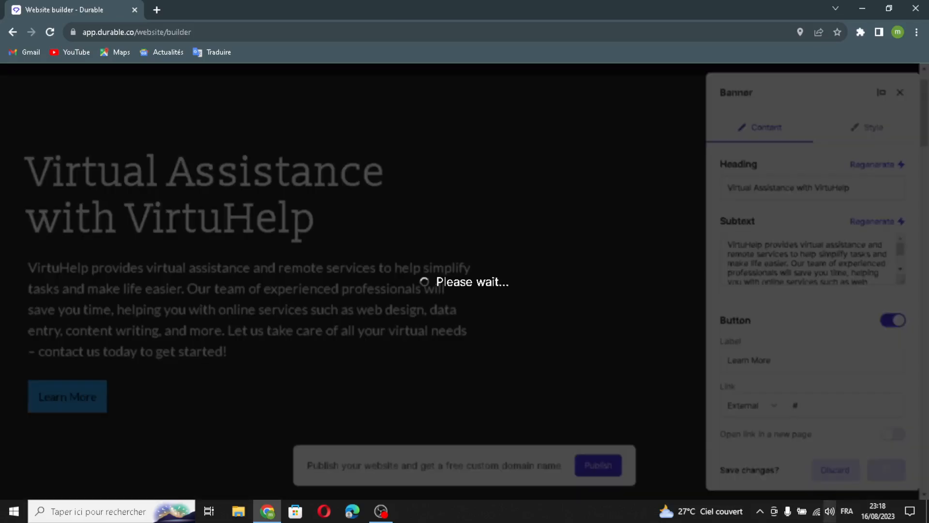
scroll(687, 336, down, 8)
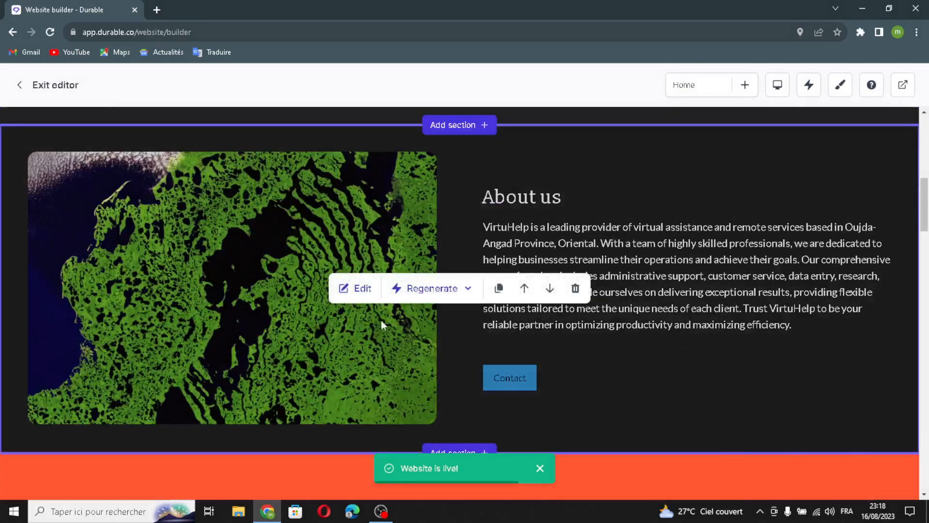
- Regenerate the About us text and image with AI
click(355, 288)
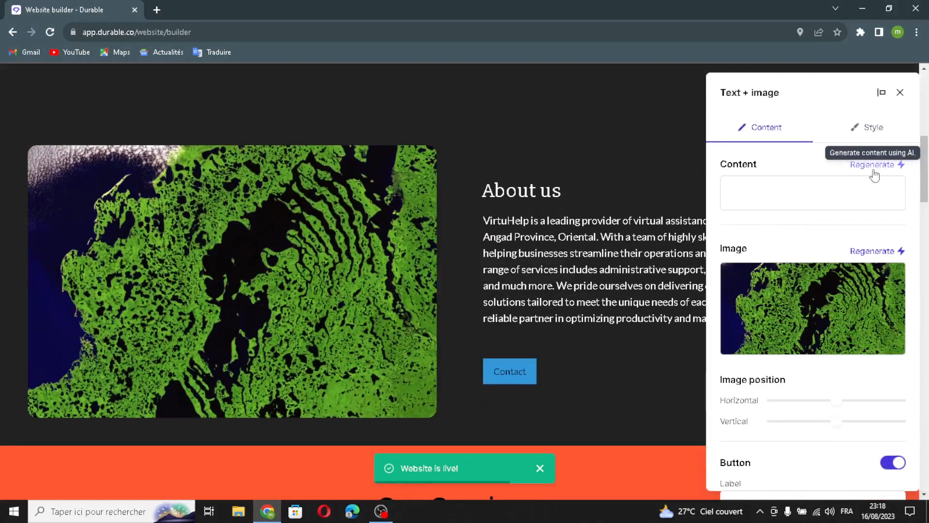
click(852, 166)
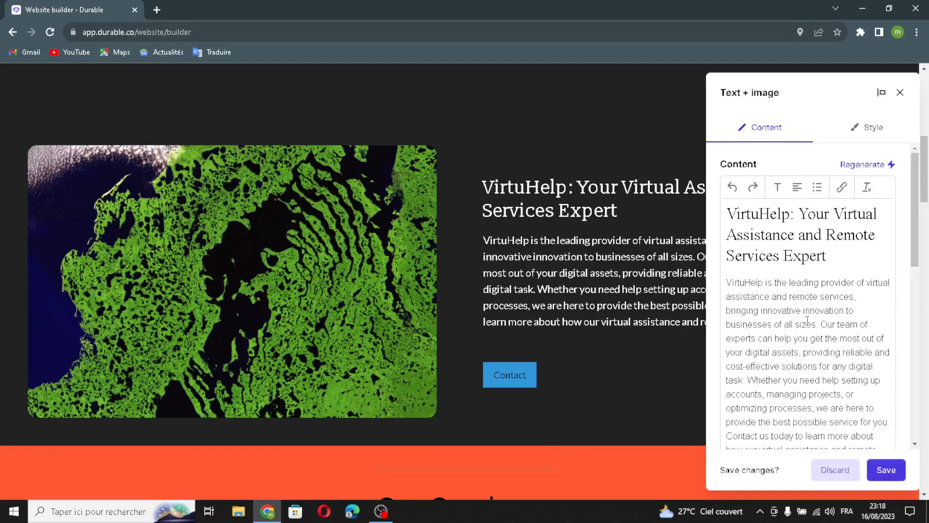
scroll(805, 317, down, 6)
click(860, 262)
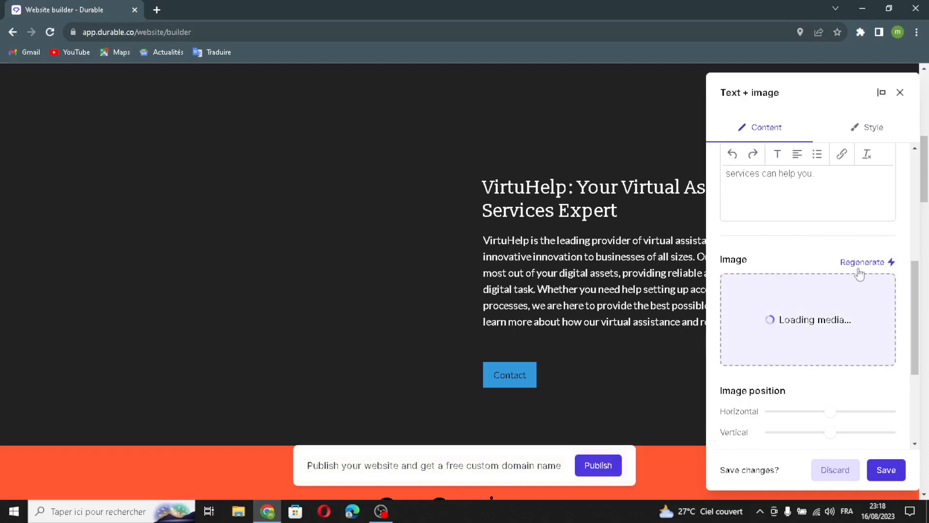
- Keep the Contact button linking to # and save the About us section
scroll(809, 399, down, 2)
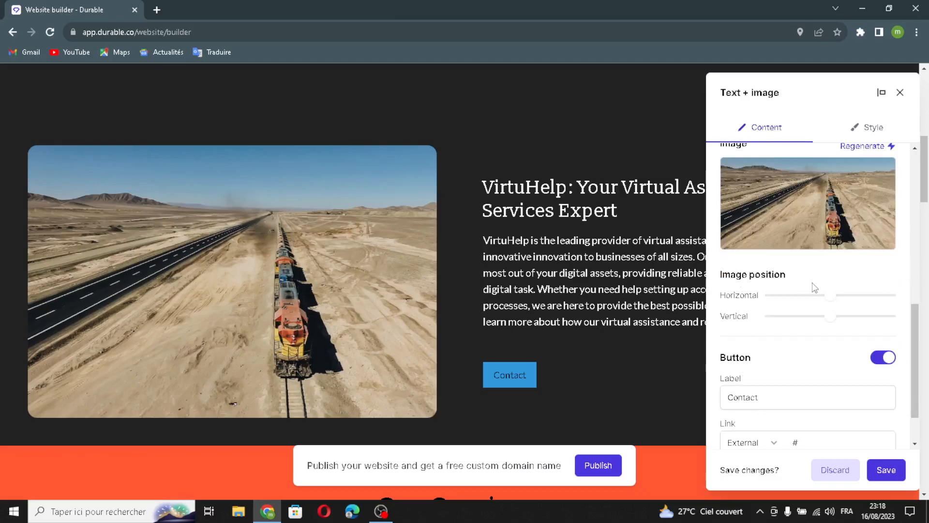
scroll(810, 367, down, 1)
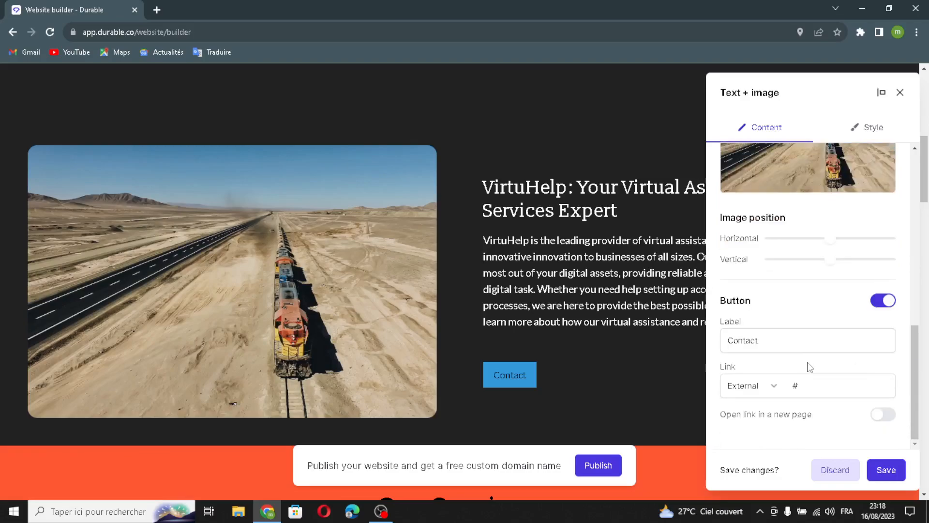
double_click(773, 334)
click(778, 341)
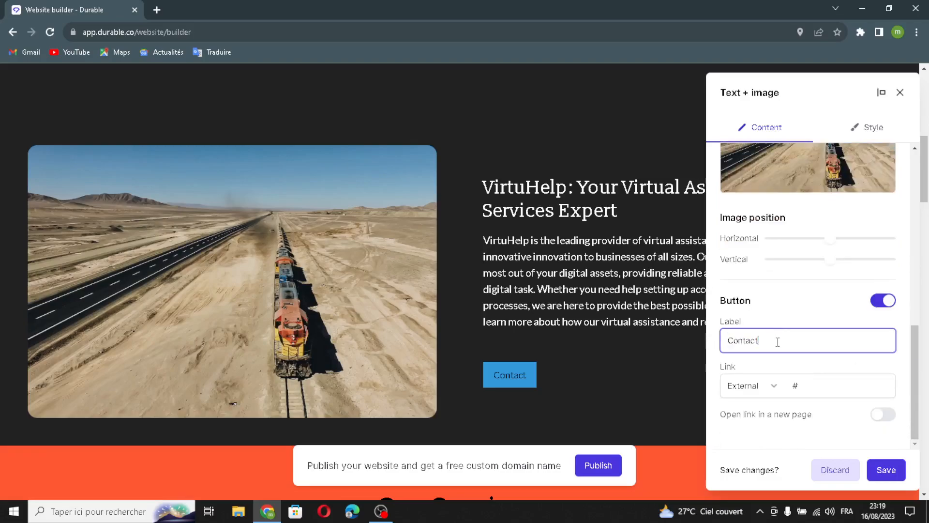
click(813, 385)
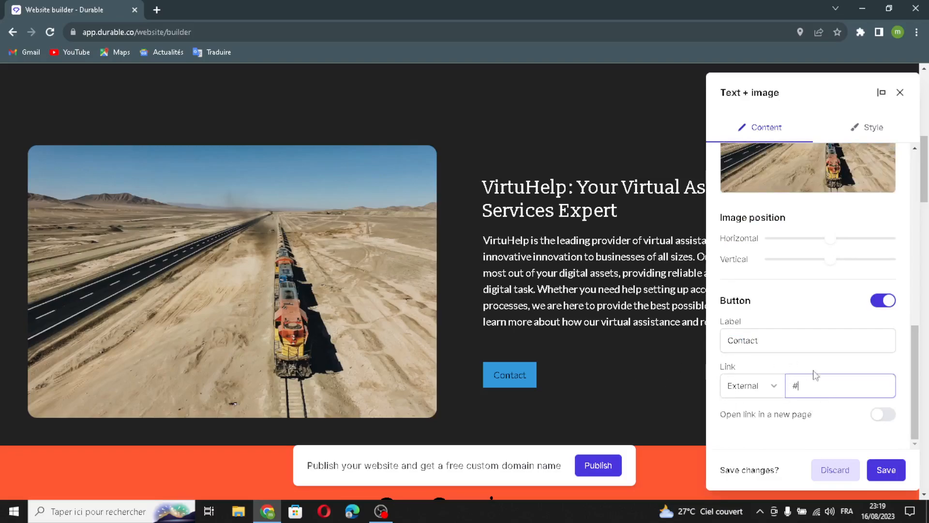
click(886, 470)
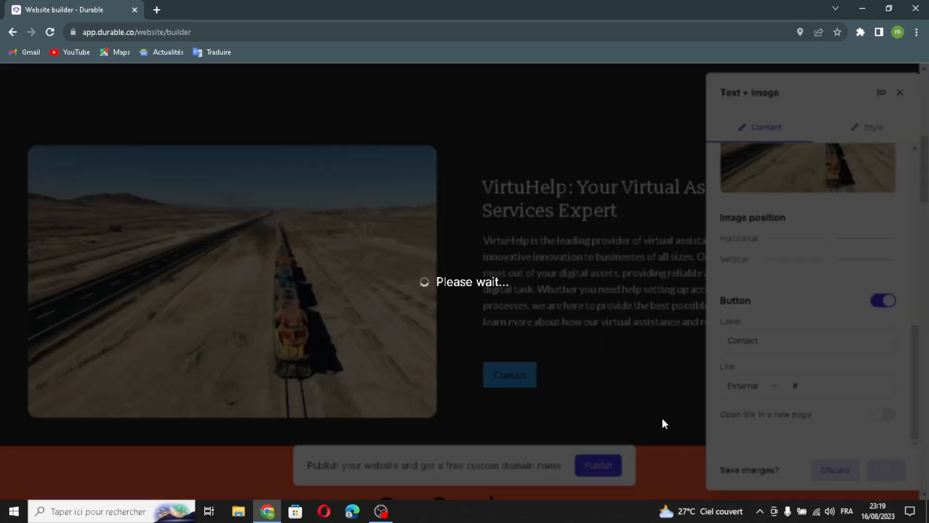
- Open the Our Services list and review its heading
scroll(737, 295, down, 6)
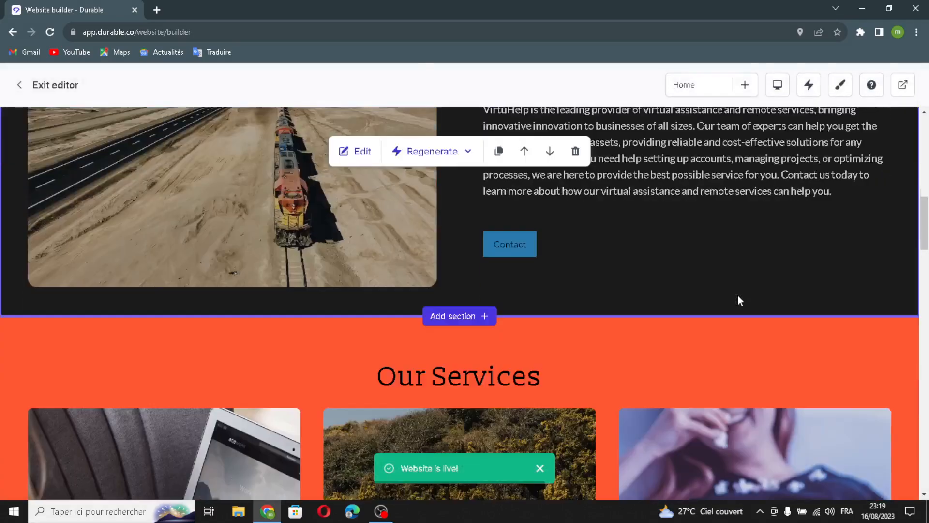
scroll(738, 295, down, 2)
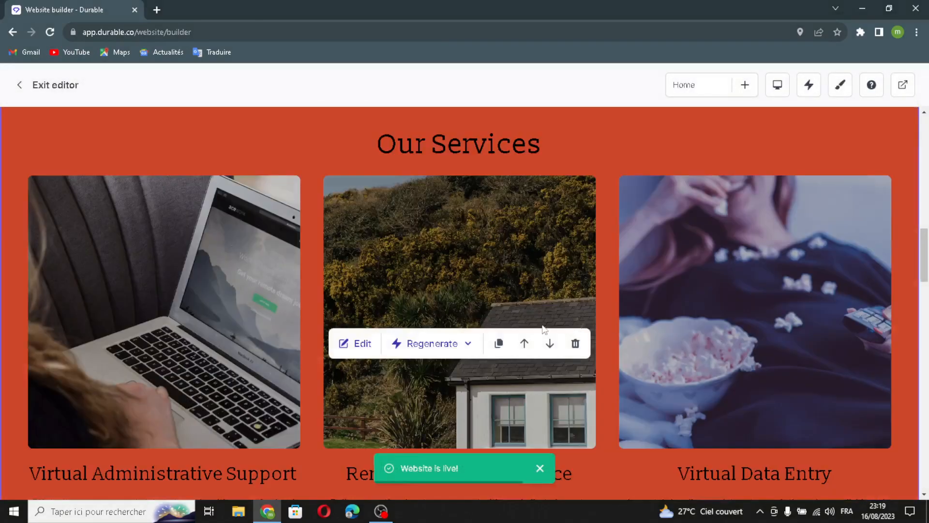
click(349, 343)
click(807, 185)
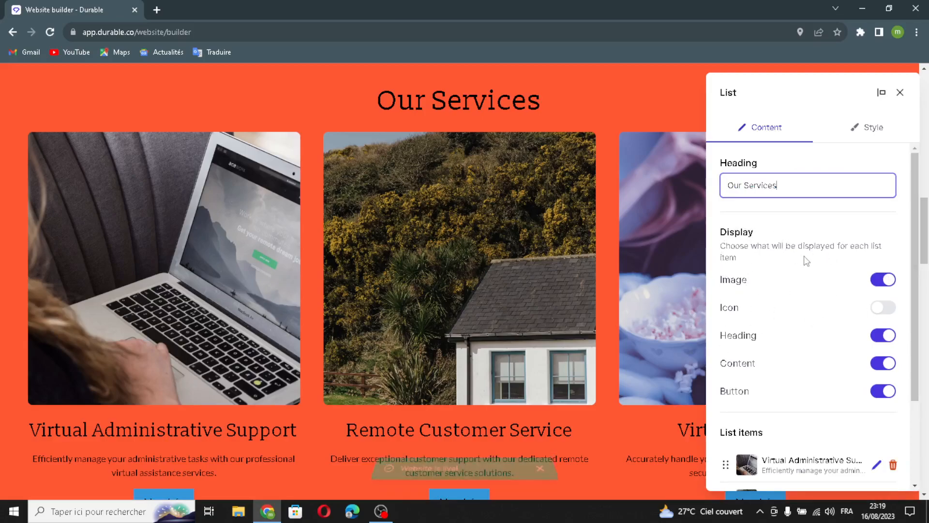
scroll(777, 334, down, 3)
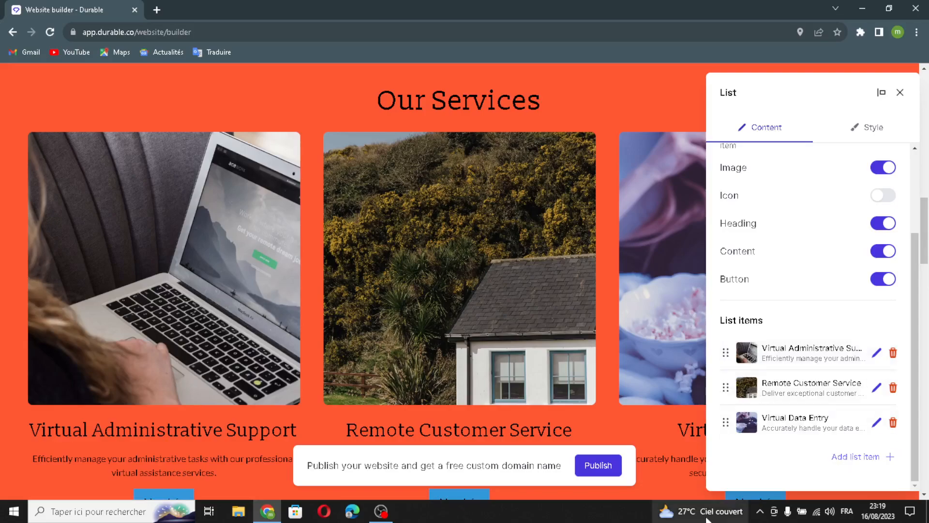
- Add a service item with AI-generated image, title 'Remote Support Made Easy' and description
click(861, 457)
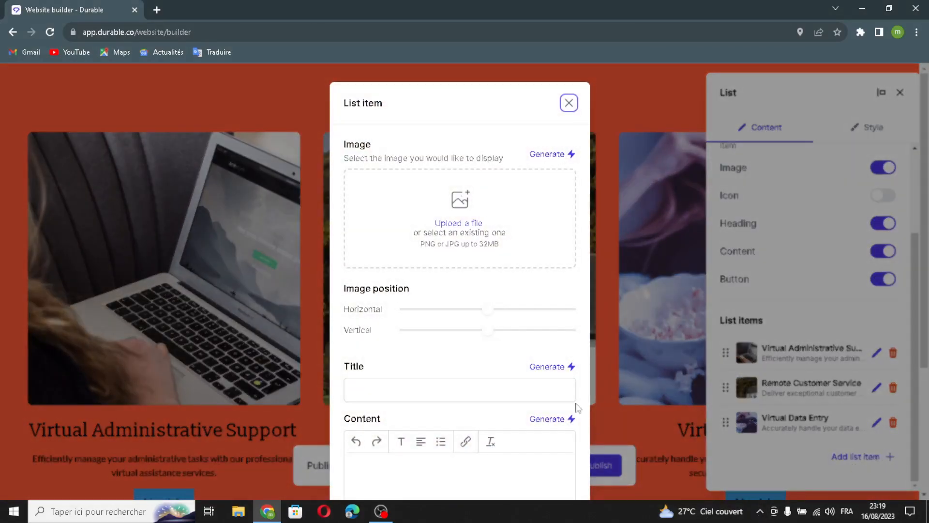
click(534, 154)
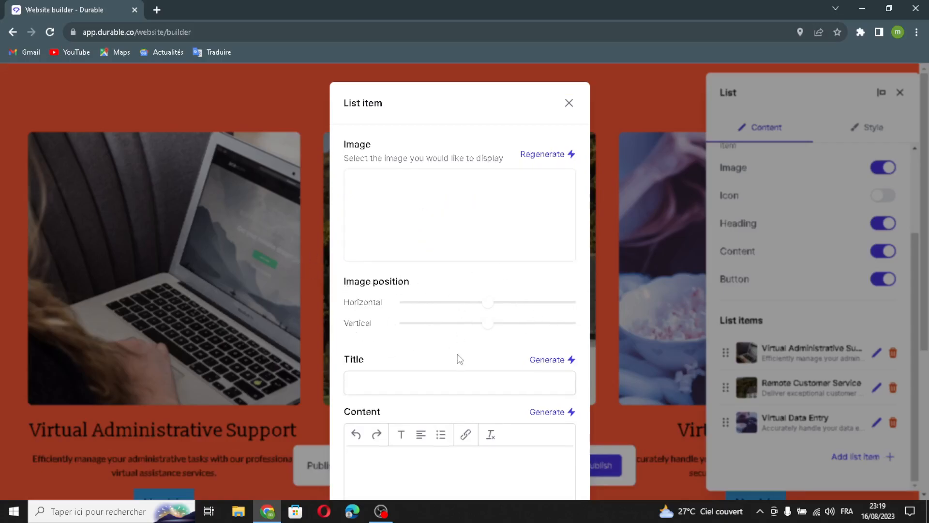
scroll(494, 372, down, 1)
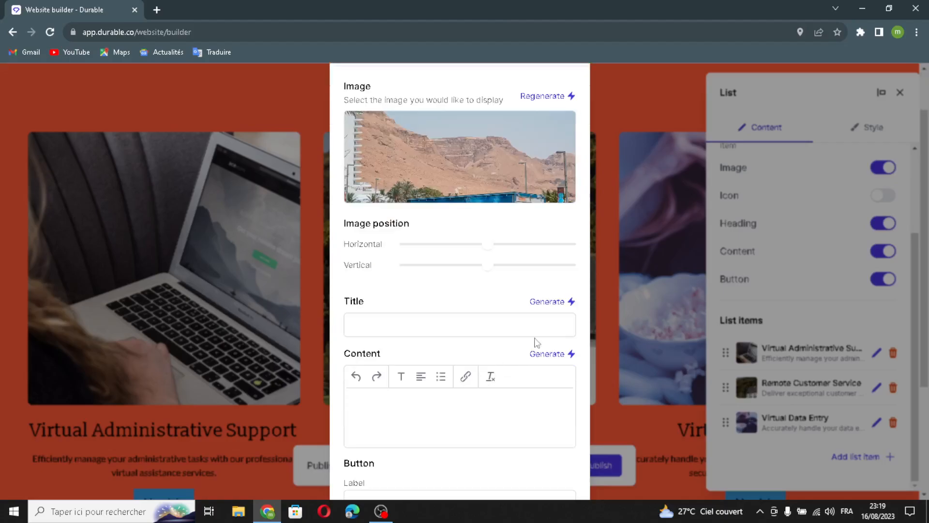
click(546, 302)
click(550, 354)
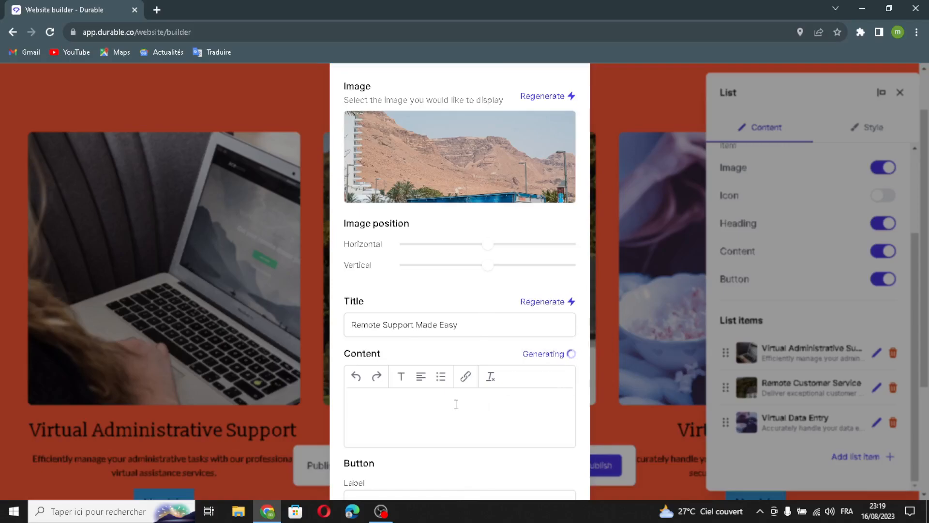
scroll(453, 404, down, 2)
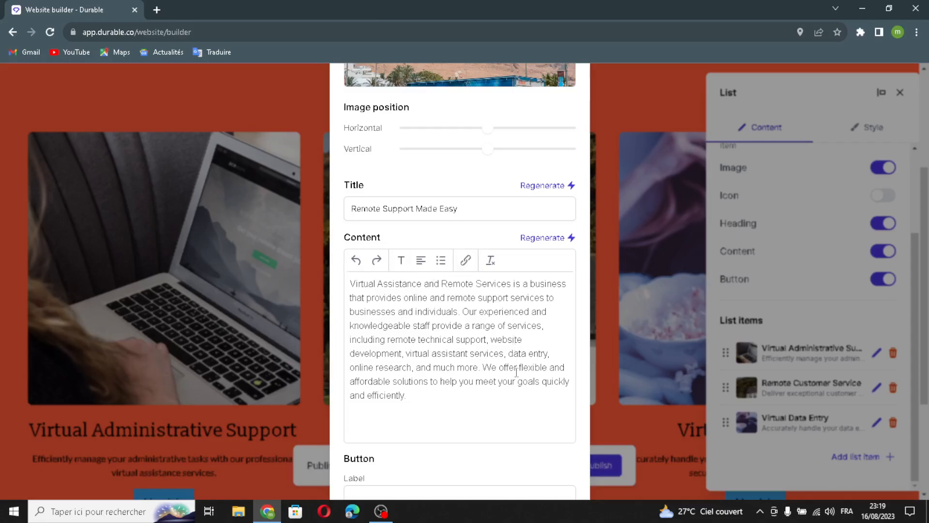
scroll(516, 372, down, 3)
- Review the new item's button and link type, then save the item and list
click(392, 332)
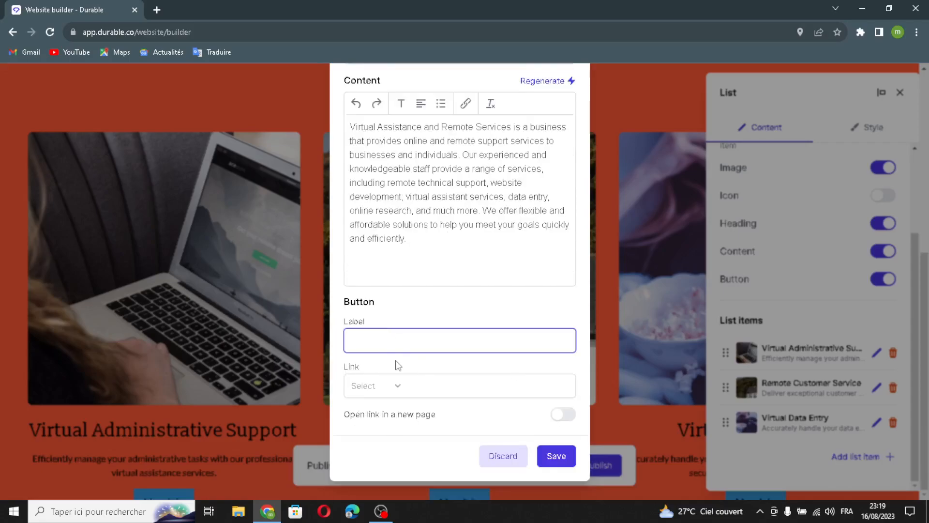
click(398, 392)
click(383, 387)
click(557, 457)
click(886, 468)
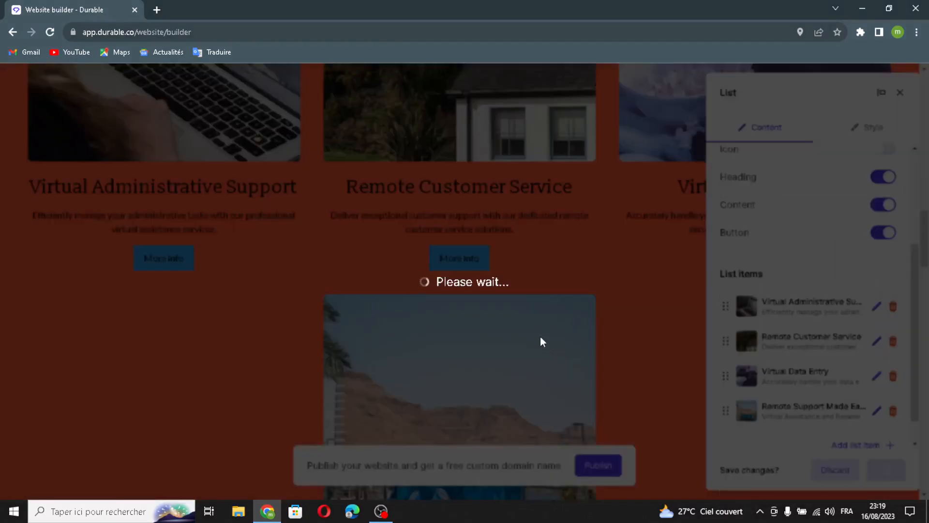
scroll(540, 336, down, 6)
- Add a second testimonial with AI-generated quote and author, then save the Testimonials section
scroll(540, 336, down, 6)
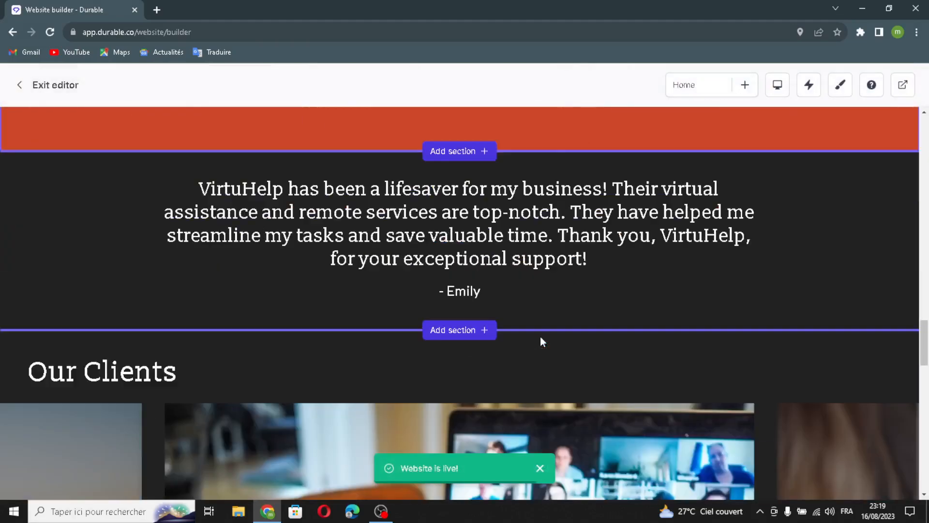
click(354, 239)
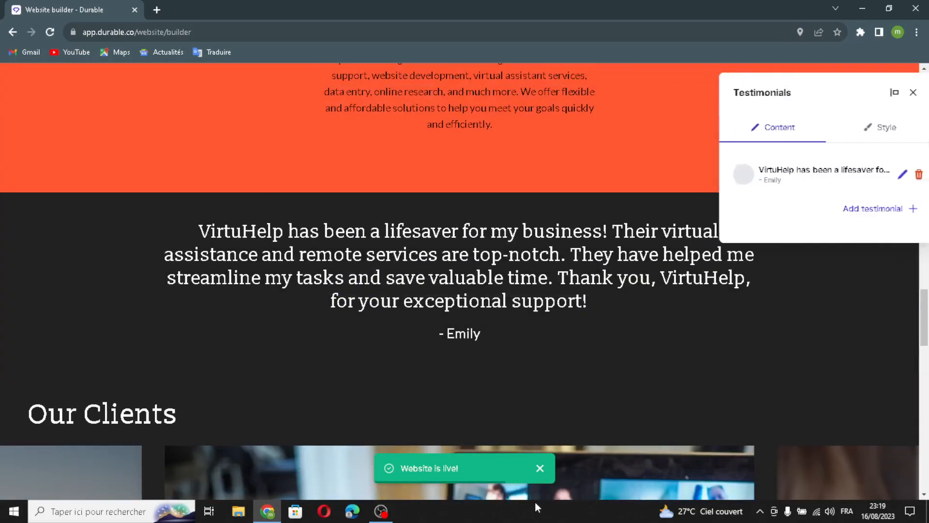
click(866, 209)
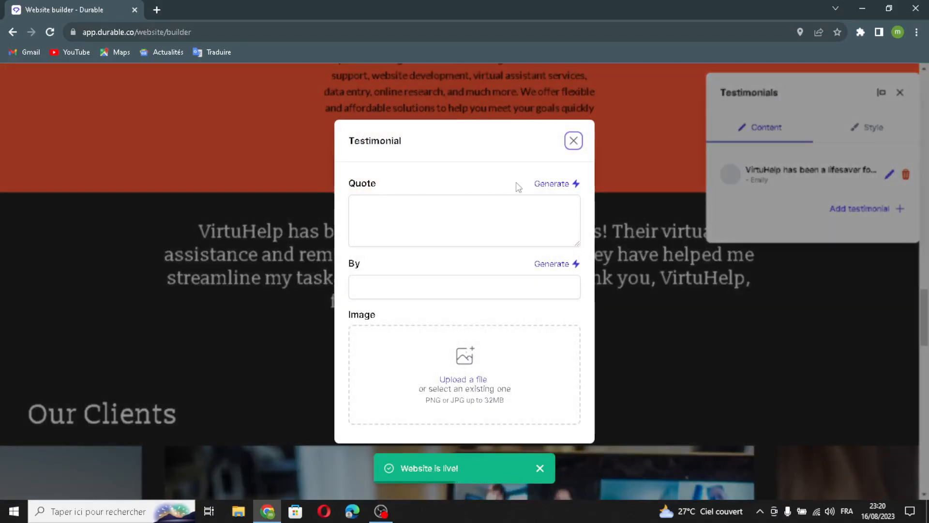
click(551, 183)
click(552, 264)
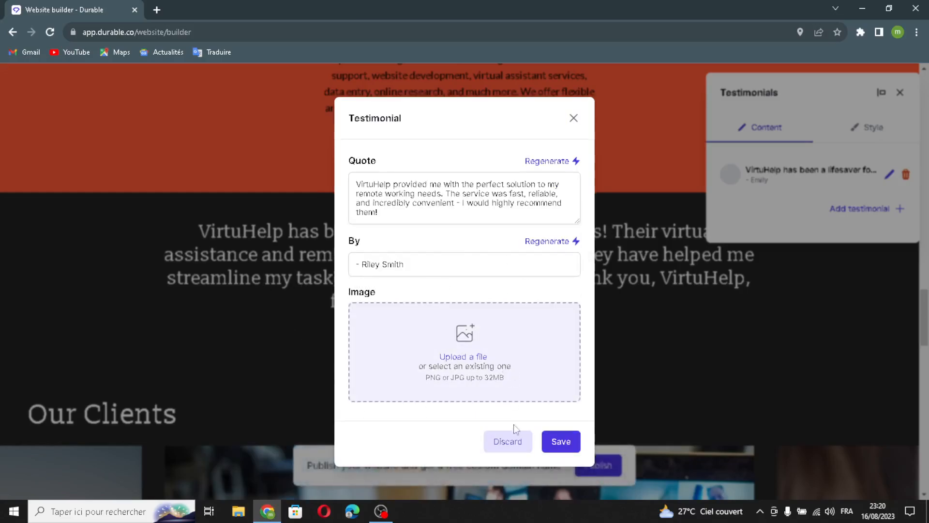
click(556, 441)
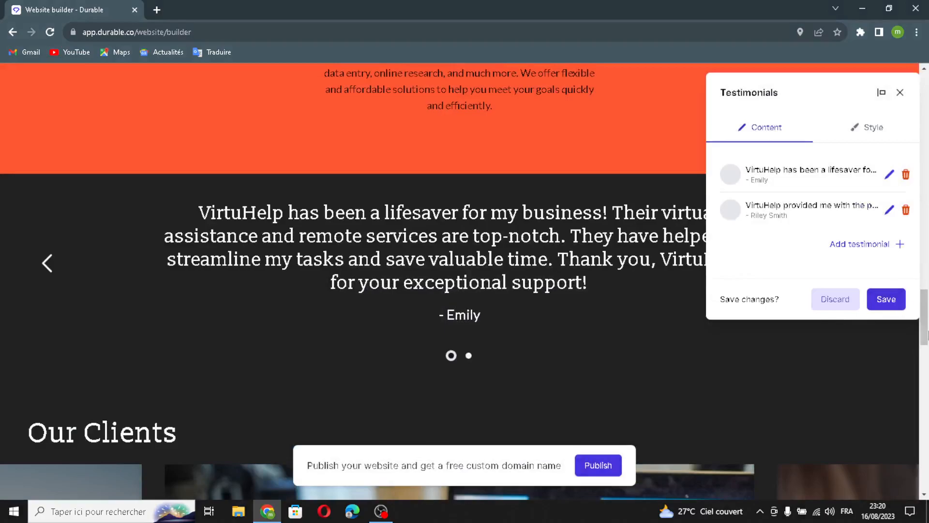
click(885, 299)
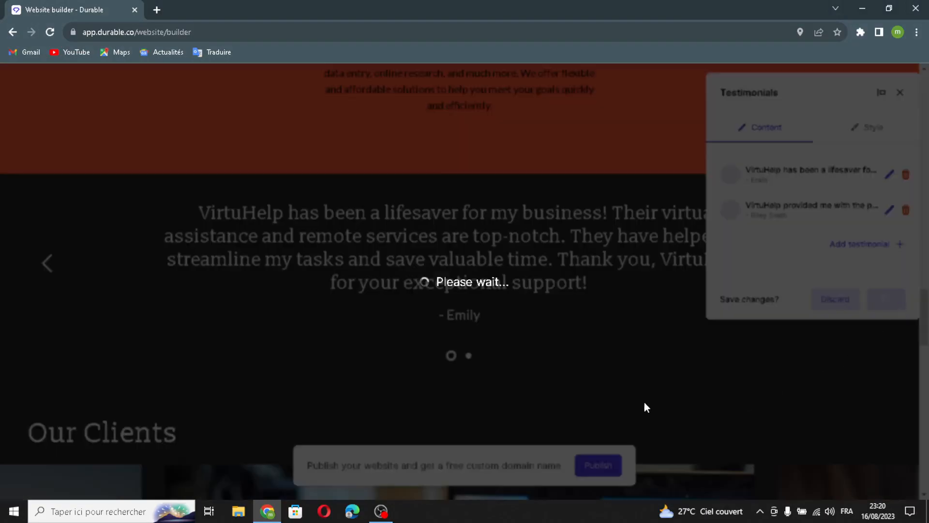
scroll(653, 341, down, 8)
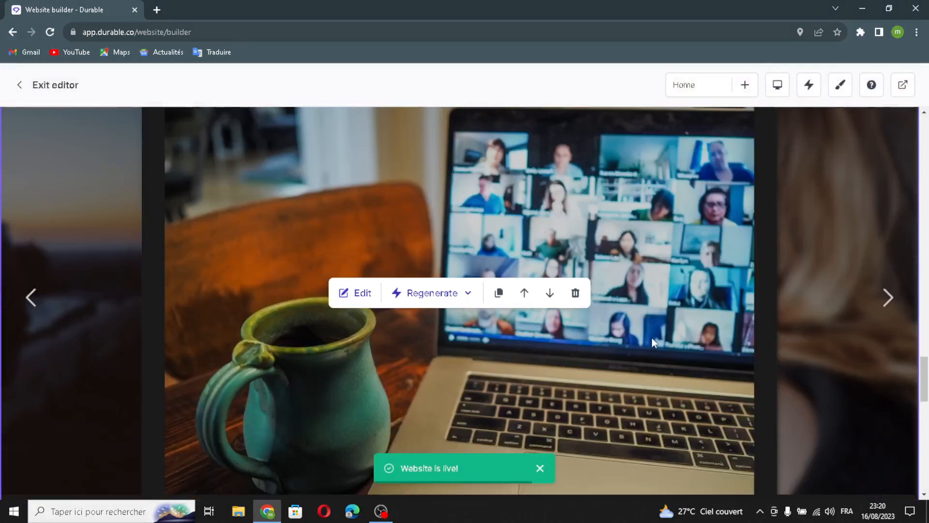
- Fill the empty Our Clients gallery slots with AI-generated images
scroll(538, 375, down, 2)
scroll(492, 373, up, 4)
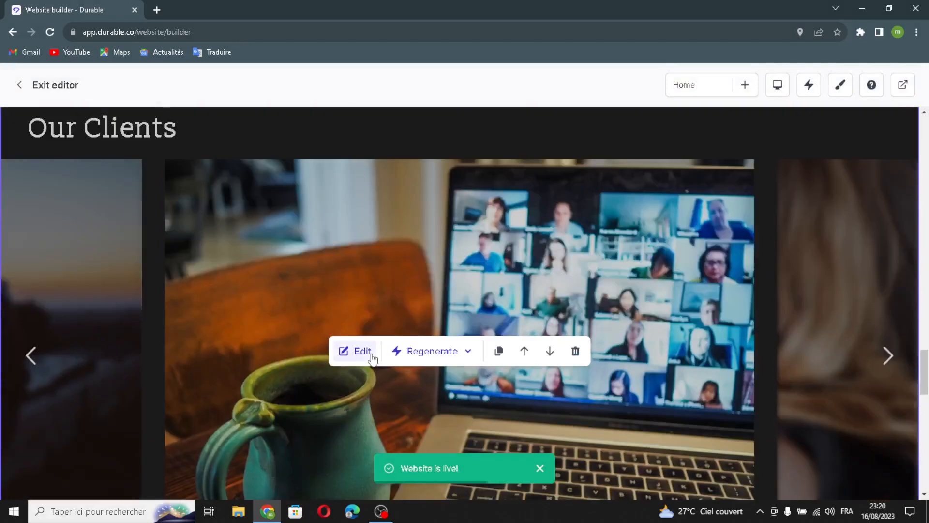
click(371, 357)
click(809, 191)
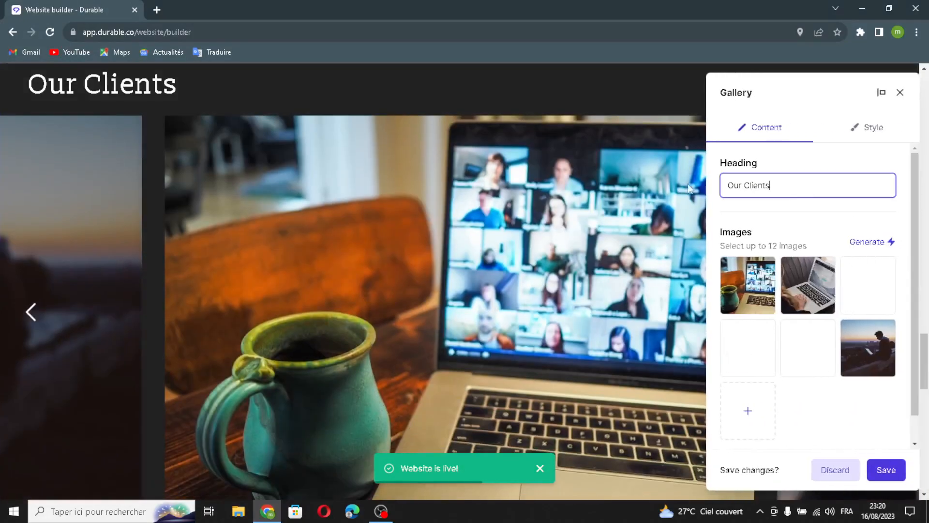
click(868, 242)
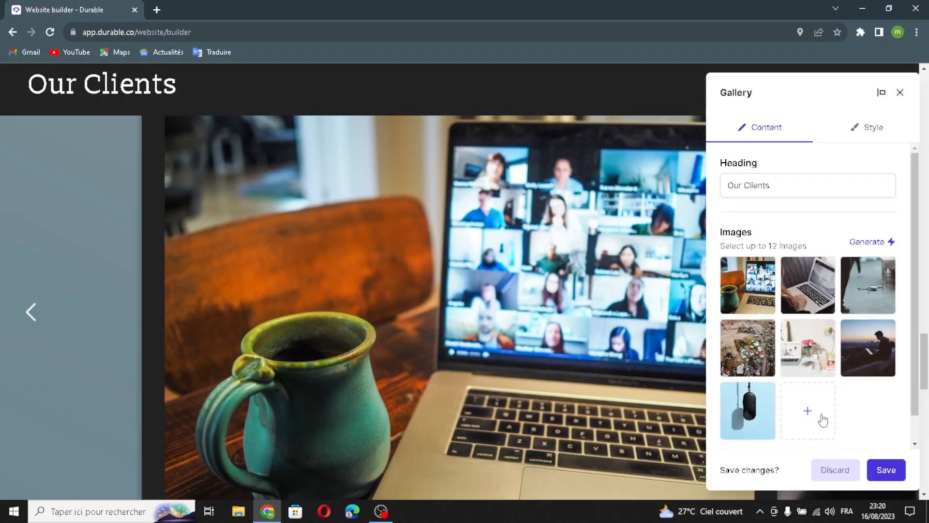
- Start uploading another gallery image and open a new browser tab to find one
click(816, 419)
click(380, 127)
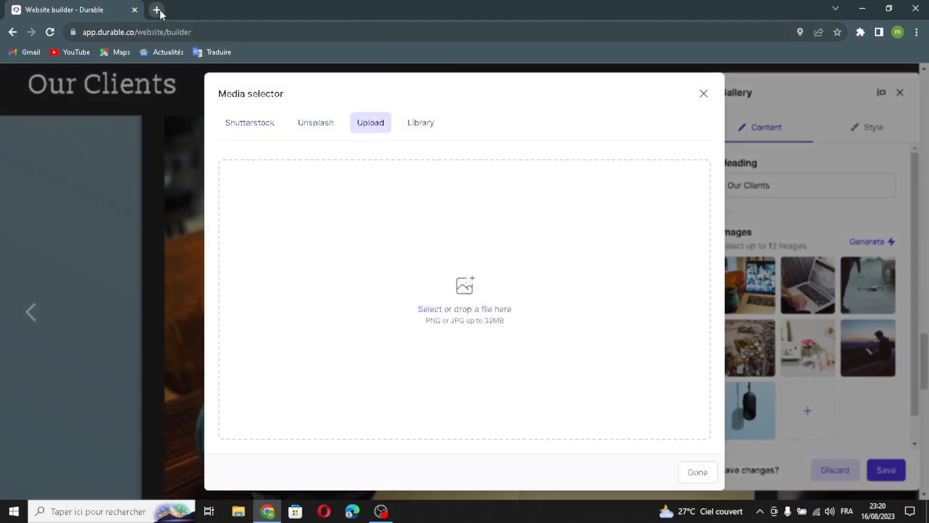
click(156, 10)
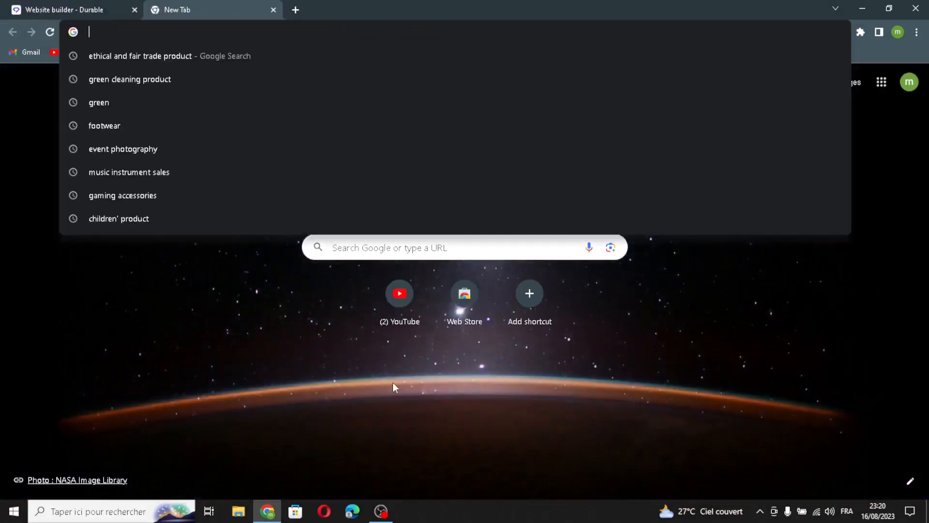
- Find a Virtual Assistant graphic in Google Images for 'virtual assistance' and drop it into Durable's upload area
text(virt)
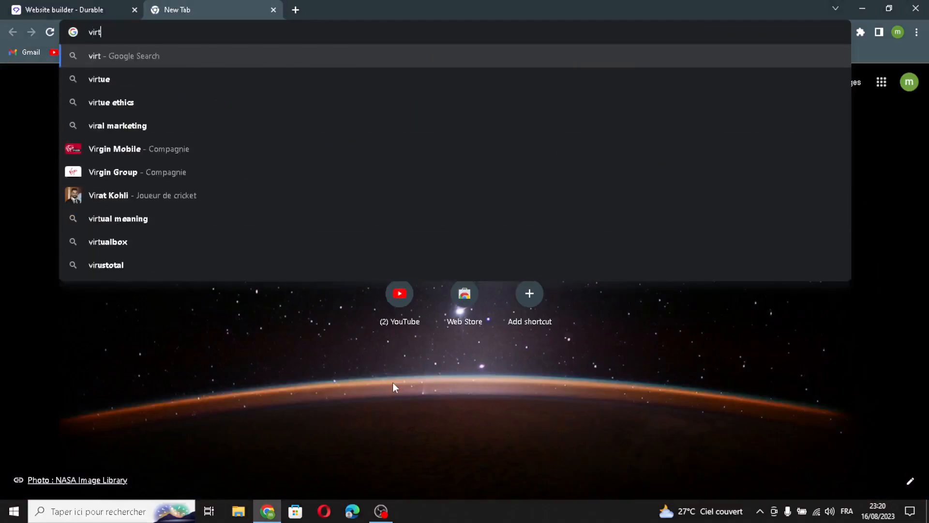
text(ual )
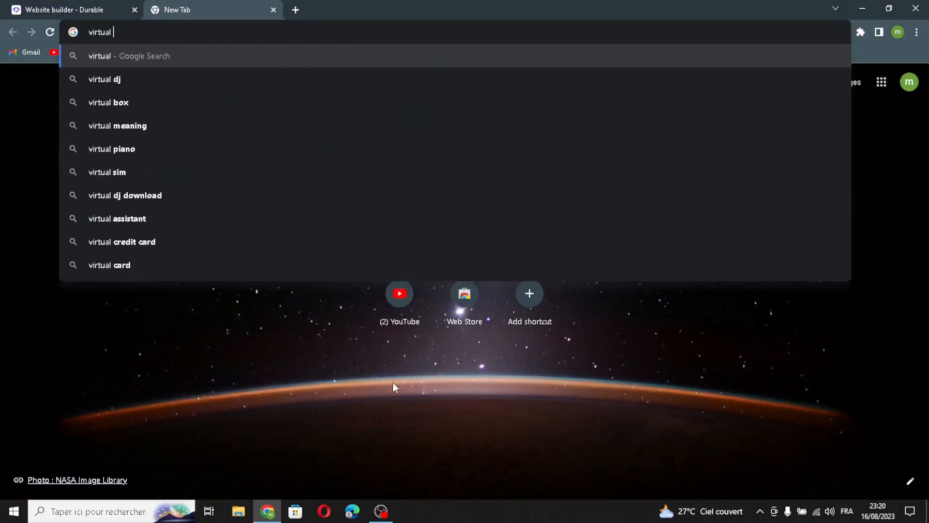
text(a)
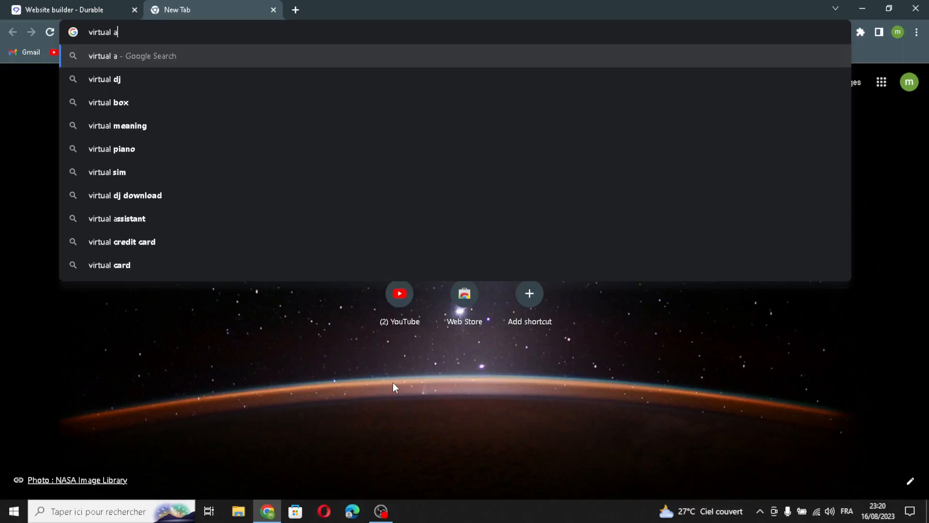
text(ssistance)
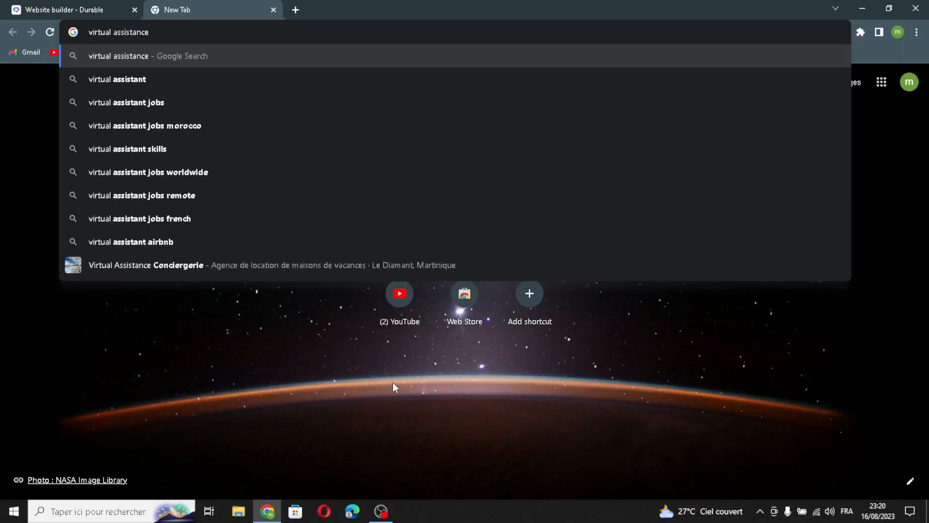
key(Return)
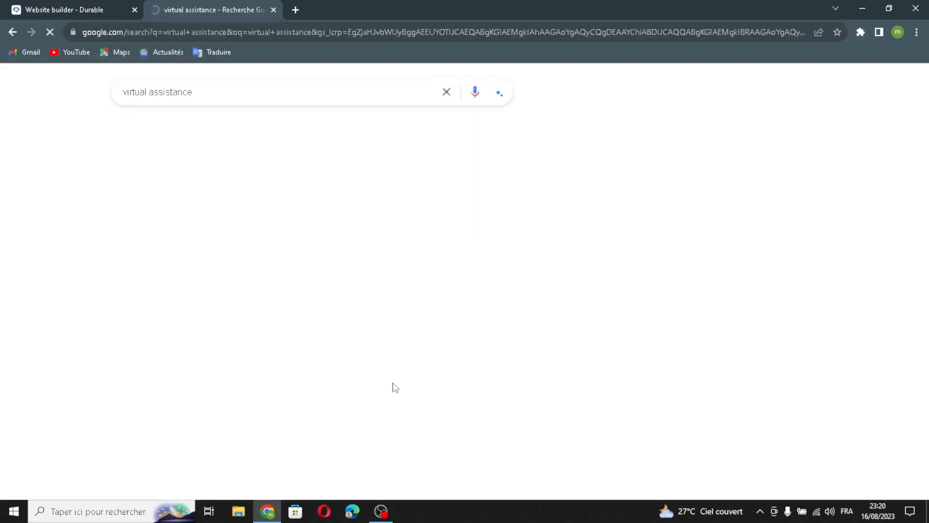
click(137, 135)
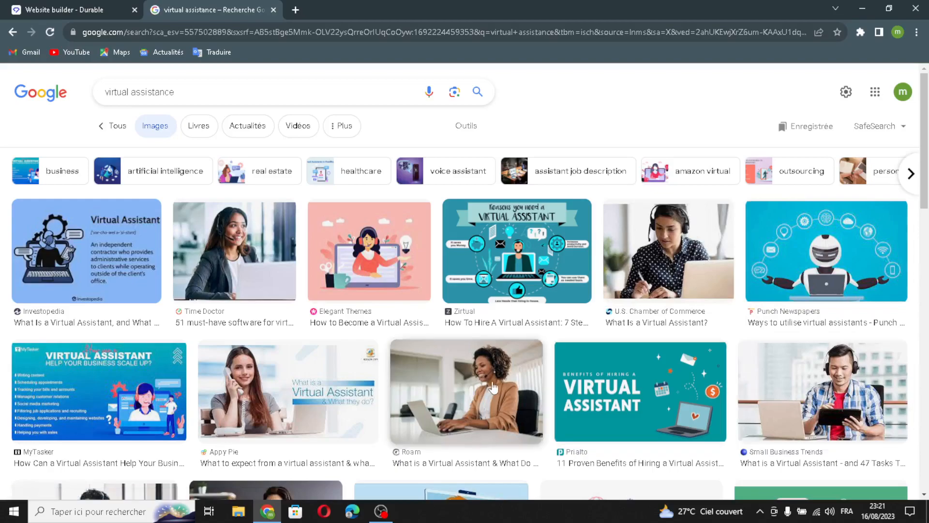
drag(68, 258, 197, 7)
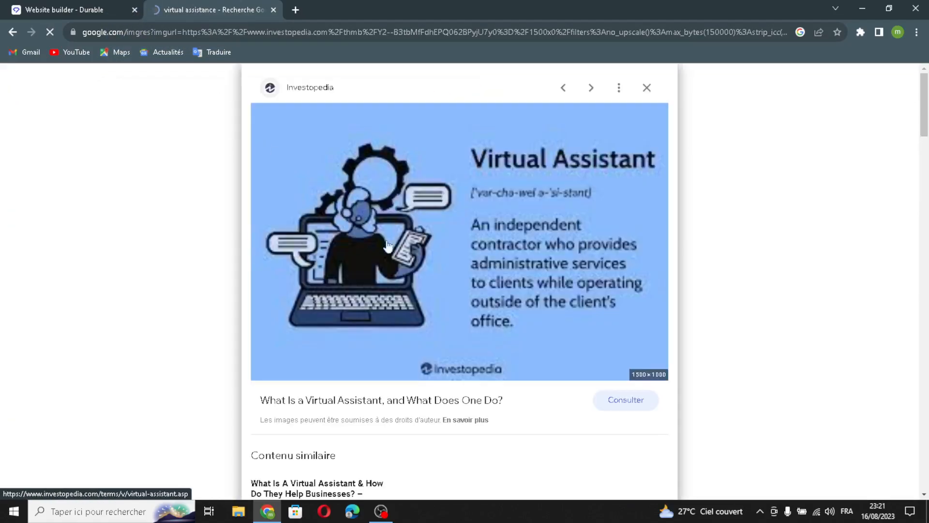
drag(387, 246, 426, 338)
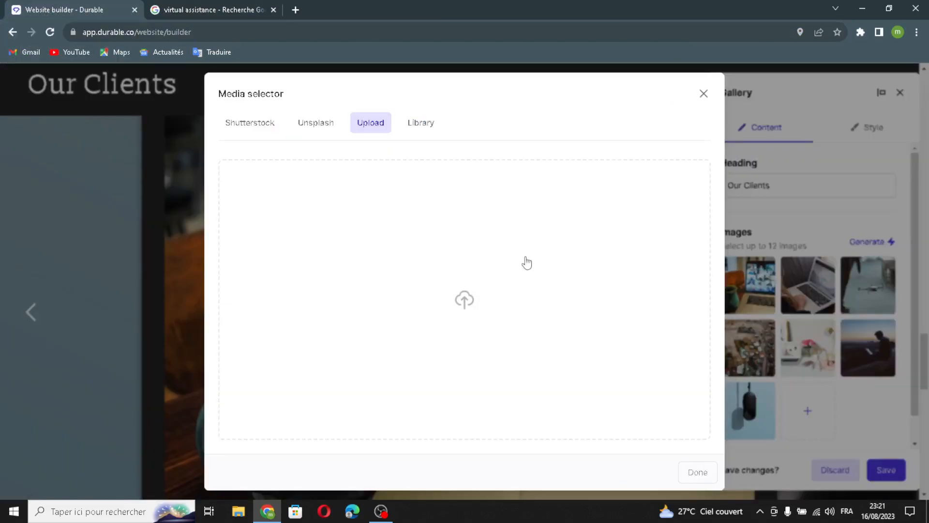
- Insert the Shutterstock shopping-cart photo into the Our Clients gallery and save it
click(428, 127)
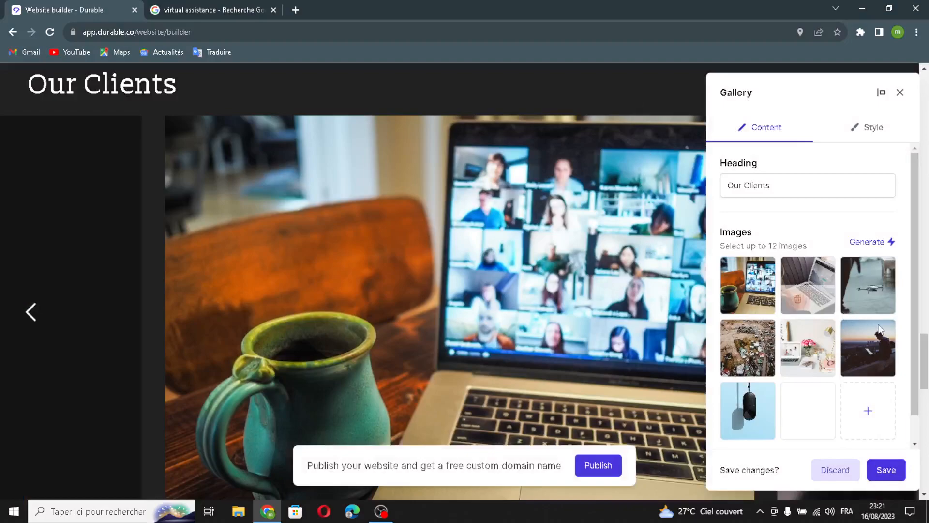
click(806, 425)
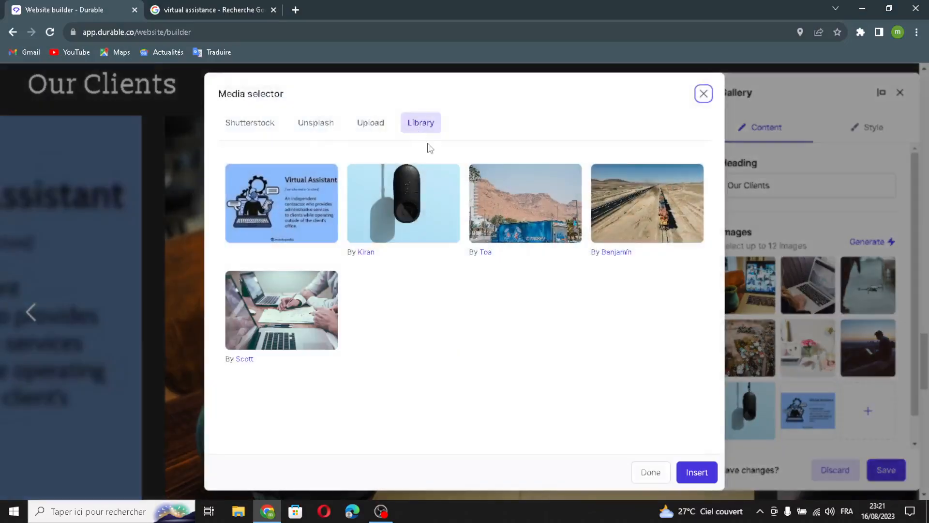
click(242, 124)
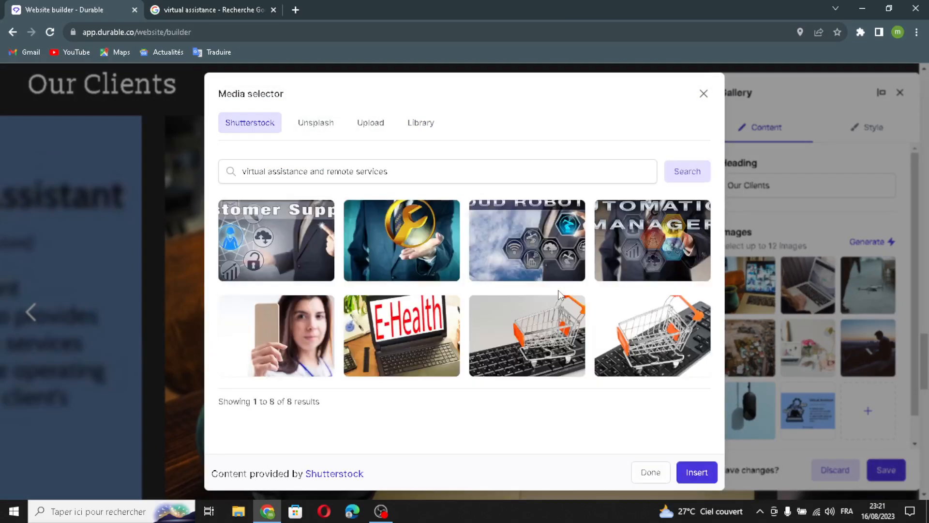
click(525, 336)
click(702, 479)
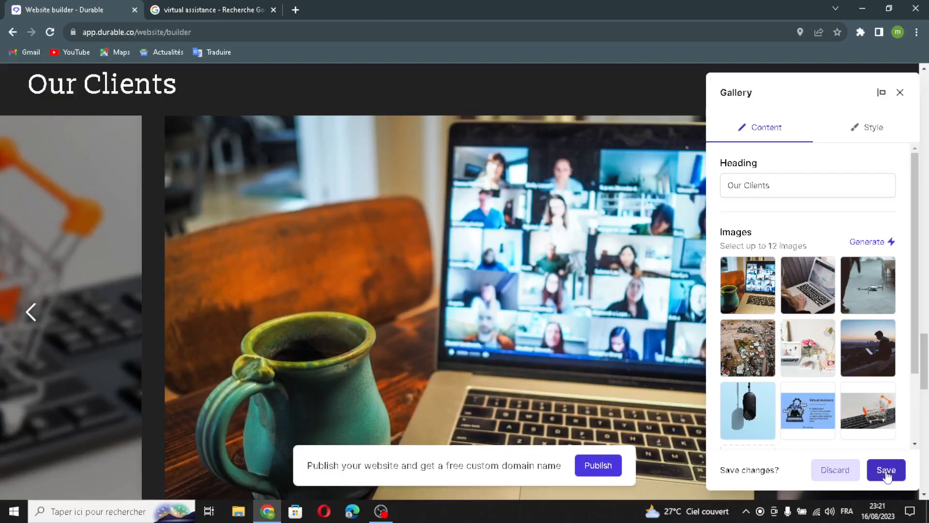
click(871, 473)
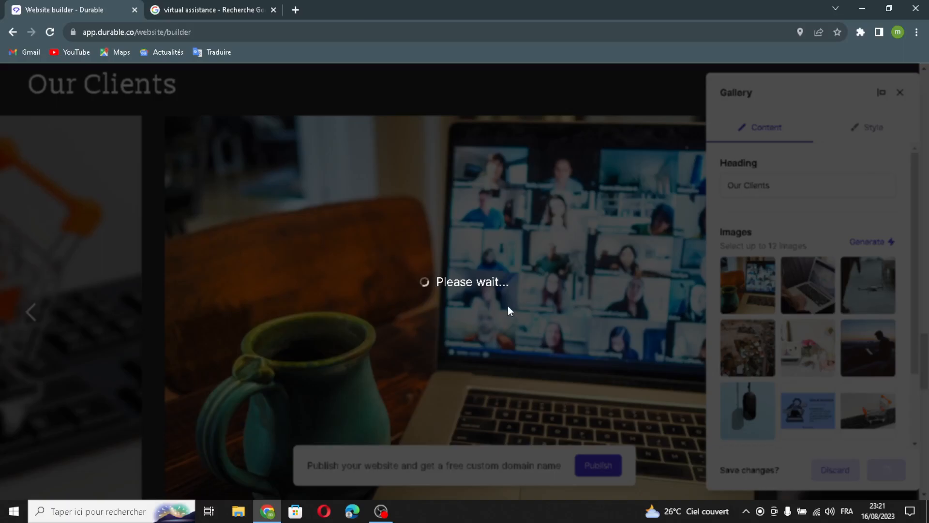
scroll(454, 359, down, 8)
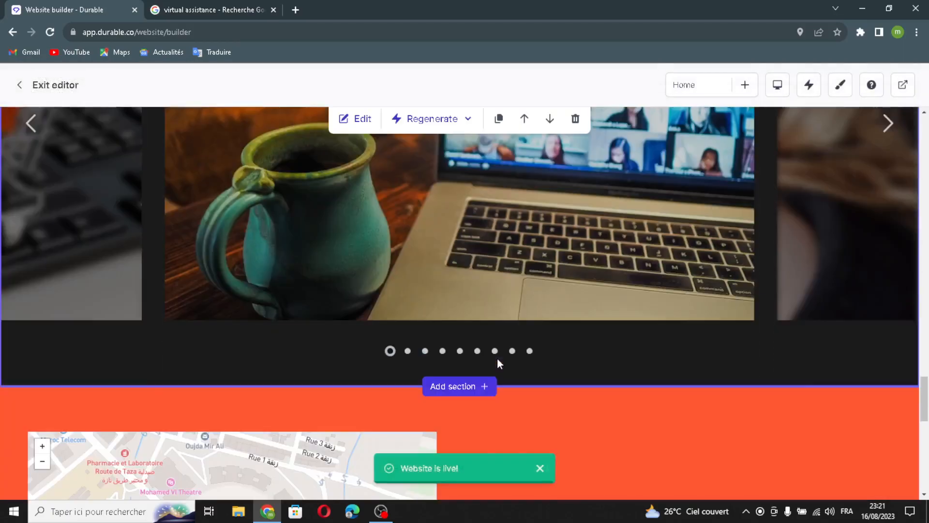
mouse_move(378, 321)
click(356, 311)
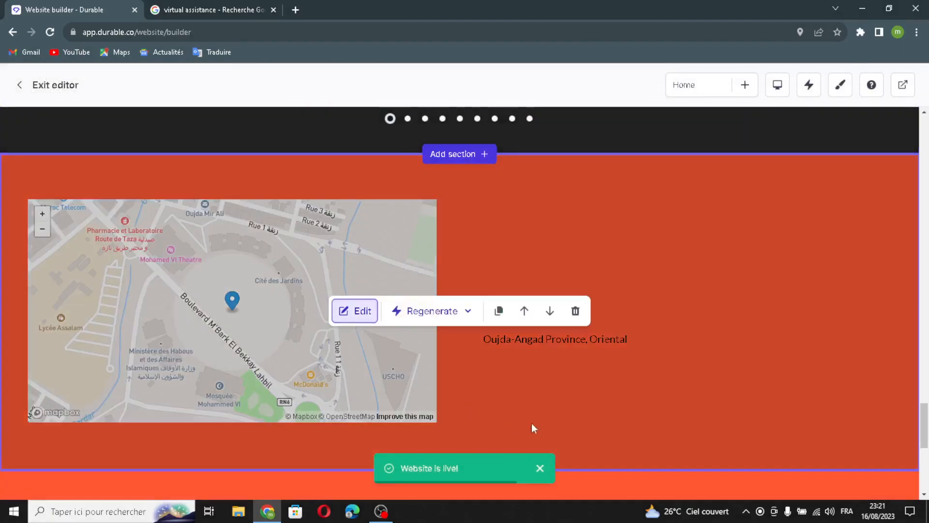
drag(814, 191, 714, 172)
drag(844, 187, 721, 230)
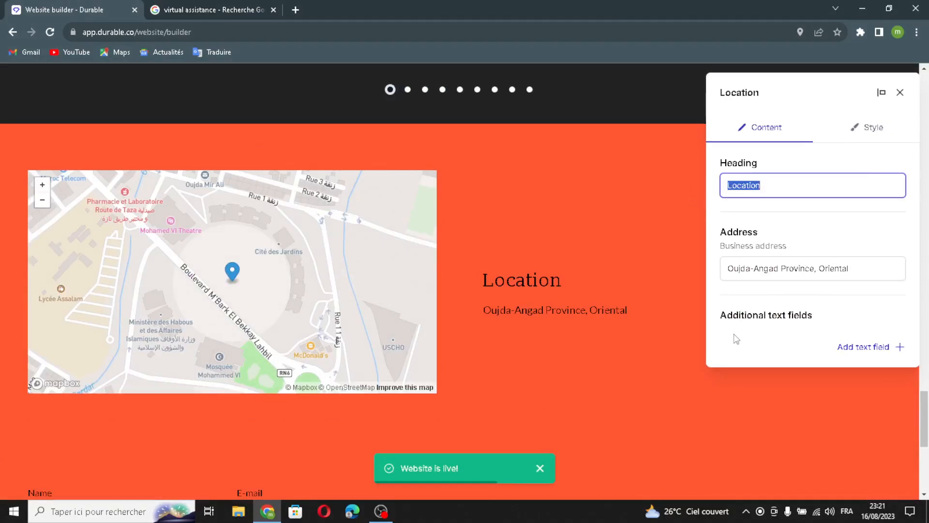
drag(881, 271, 663, 267)
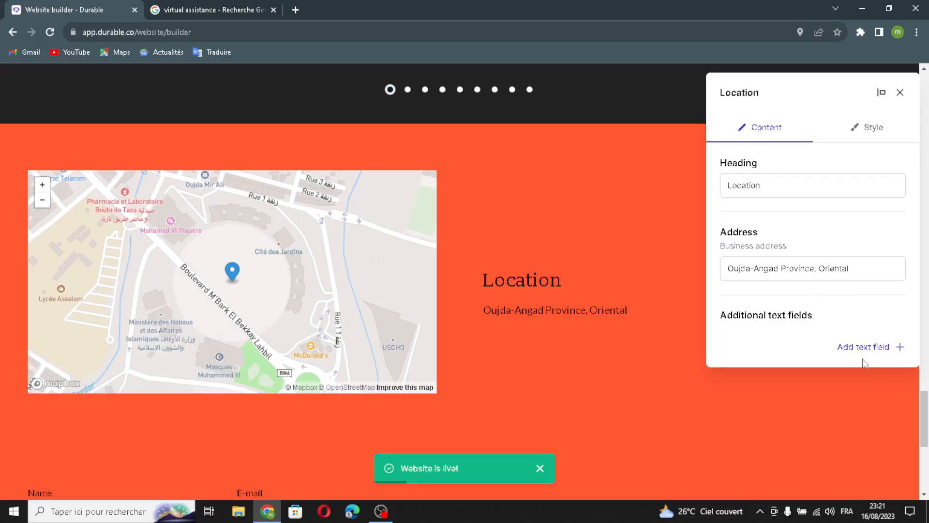
click(862, 347)
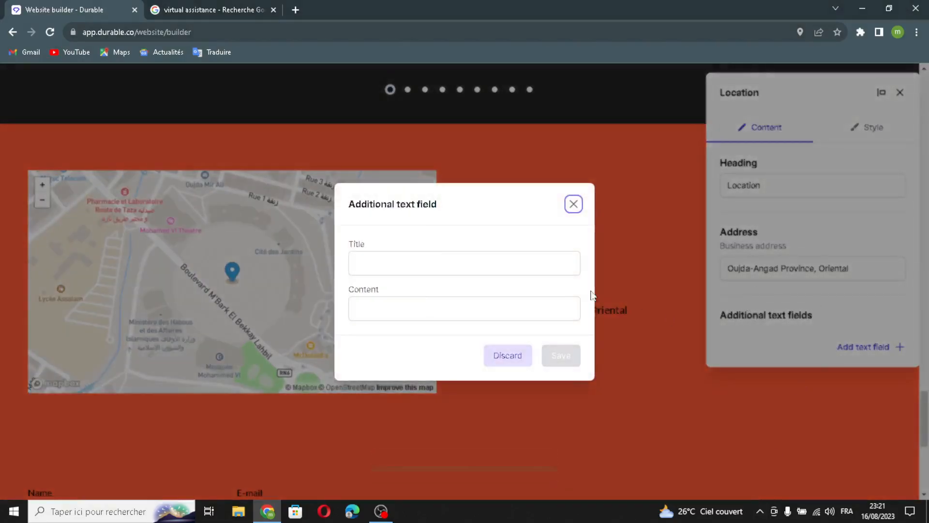
click(397, 263)
click(451, 317)
click(391, 267)
click(399, 300)
click(573, 205)
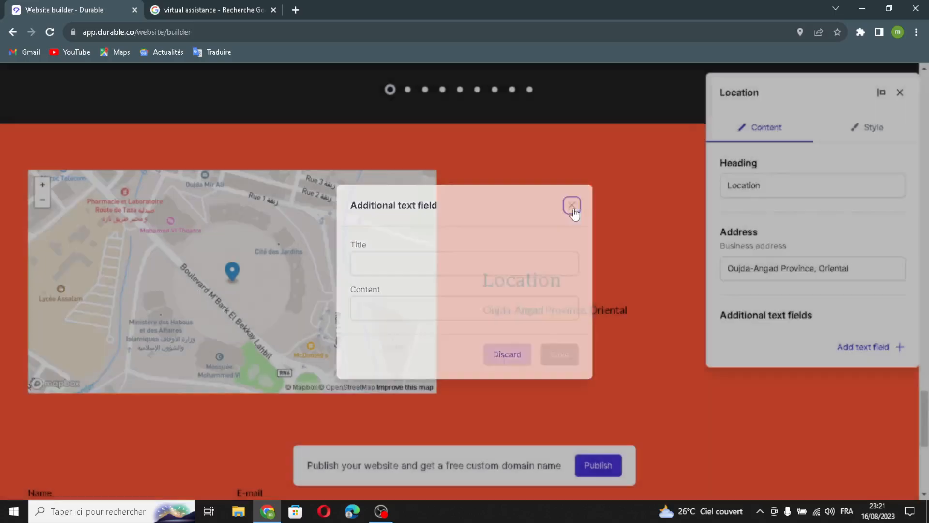
click(899, 94)
scroll(649, 321, down, 6)
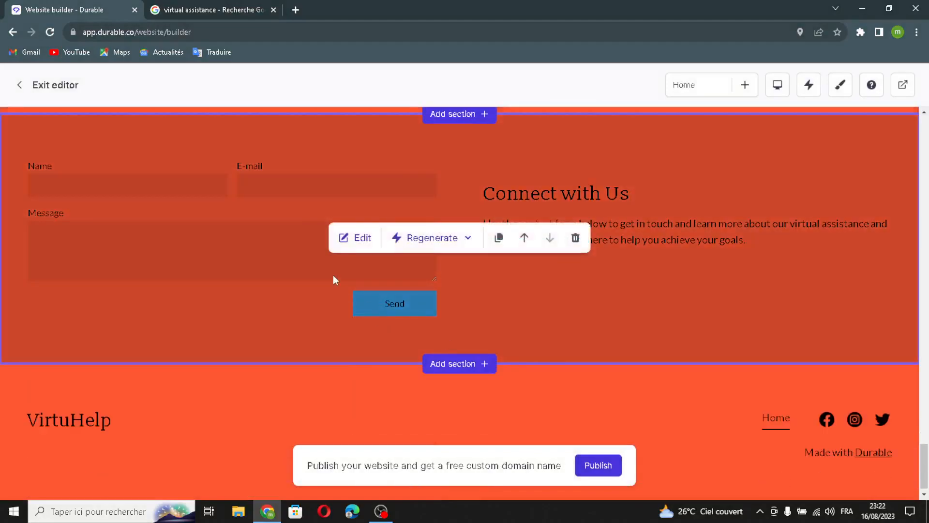
- Regenerate the contact form's heading and description, then review the custom form fields
click(344, 238)
click(895, 165)
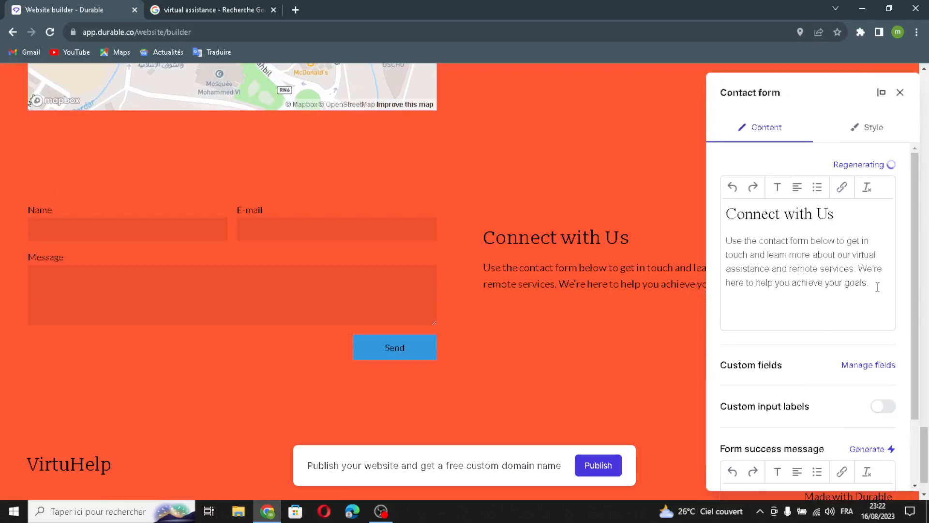
scroll(831, 279, down, 5)
click(855, 259)
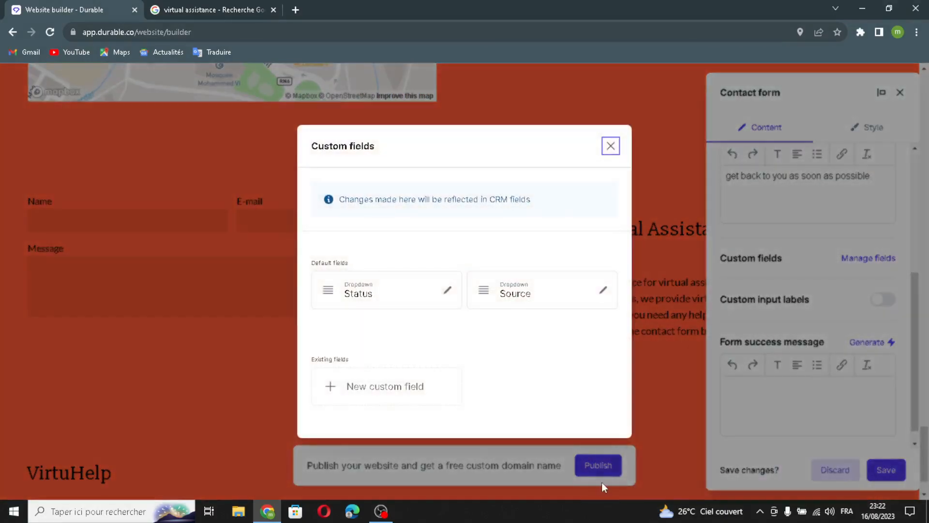
click(611, 146)
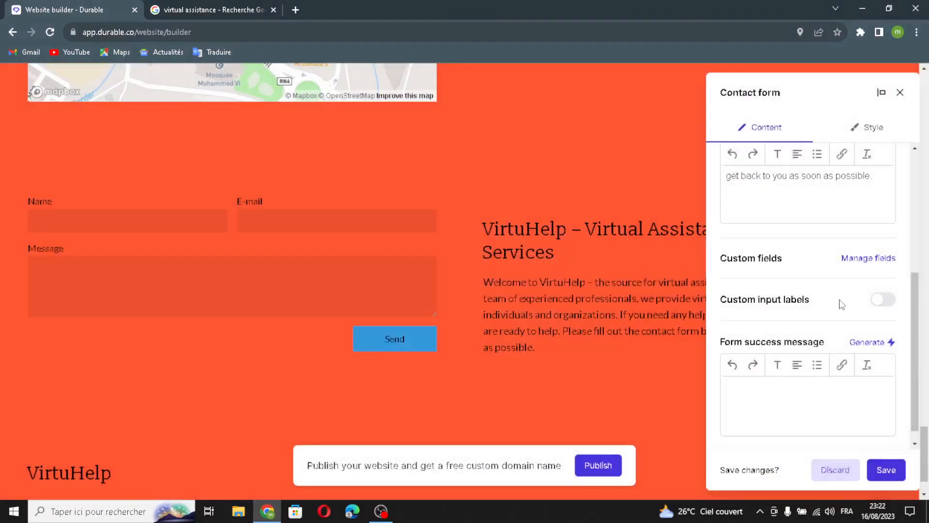
- Generate the success message 'Thank You for Contacting VirtuHelp!' and save the contact form
scroll(788, 453, up, 5)
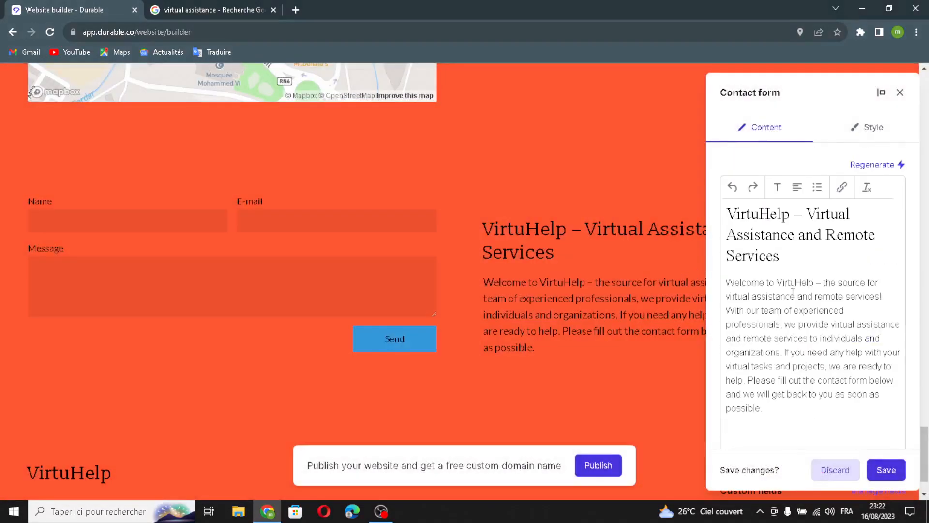
scroll(793, 292, down, 10)
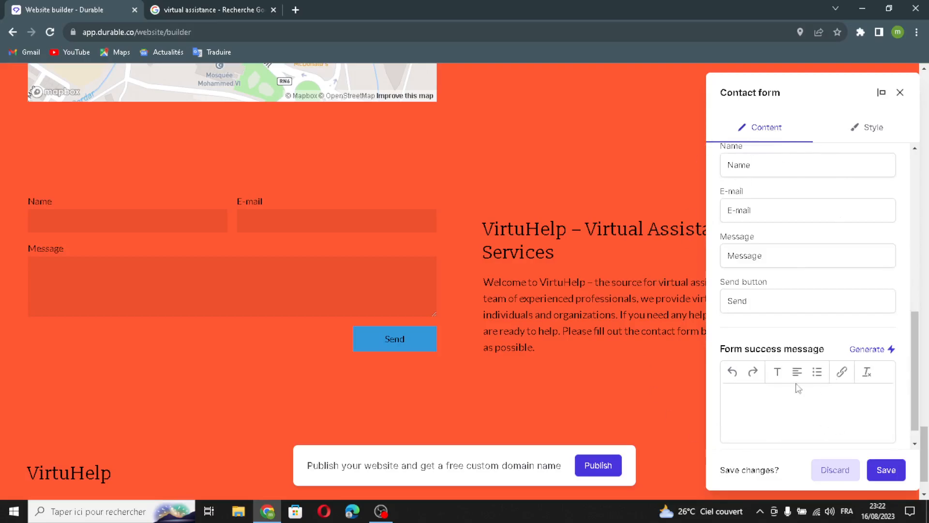
scroll(868, 221, up, 2)
scroll(814, 322, down, 3)
click(864, 326)
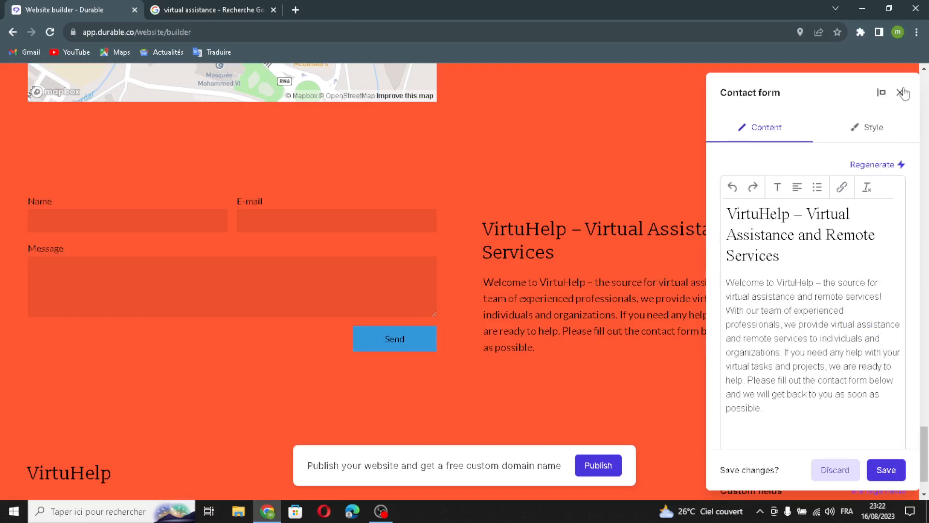
click(885, 469)
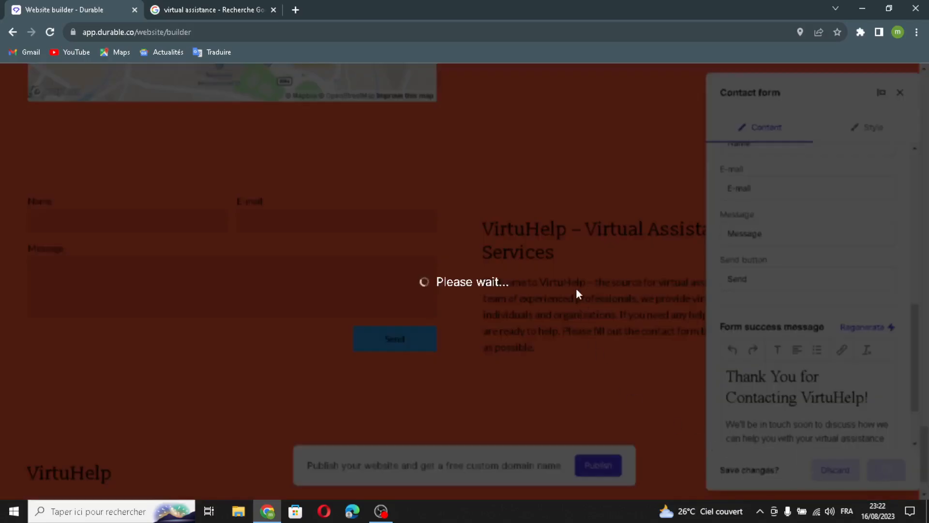
scroll(576, 288, down, 2)
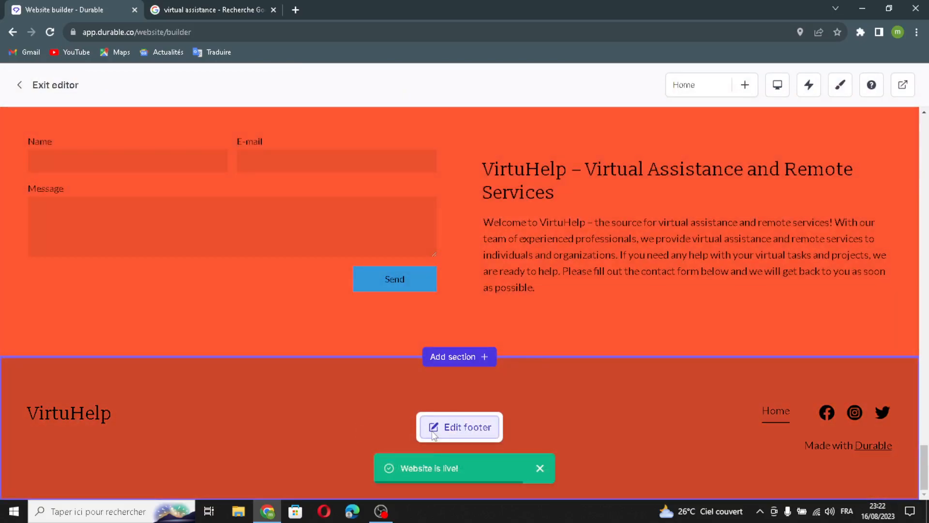
- Edit the footer's business name and turn on a logo in its place
click(441, 425)
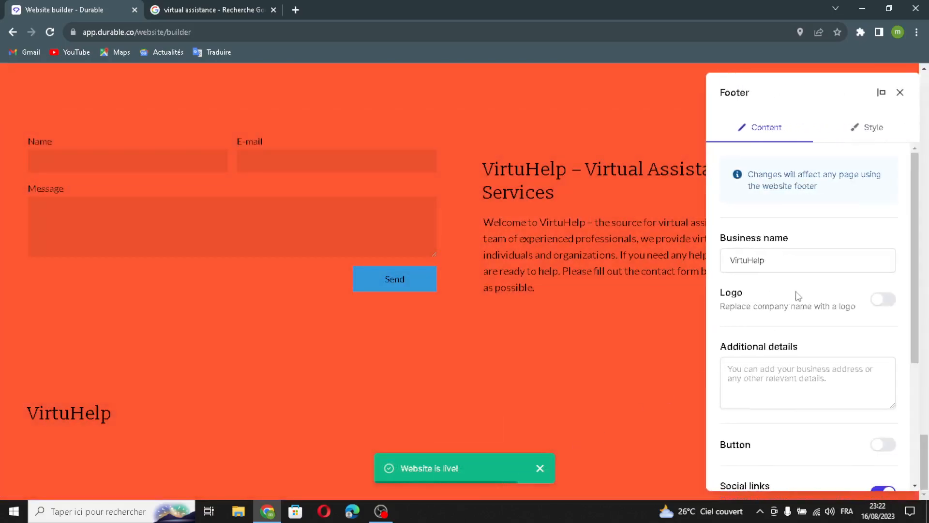
click(789, 261)
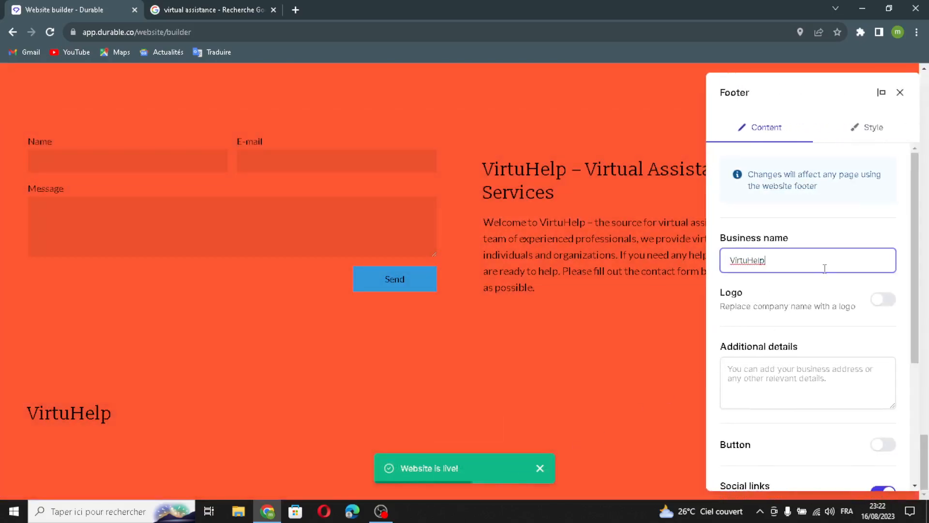
click(879, 300)
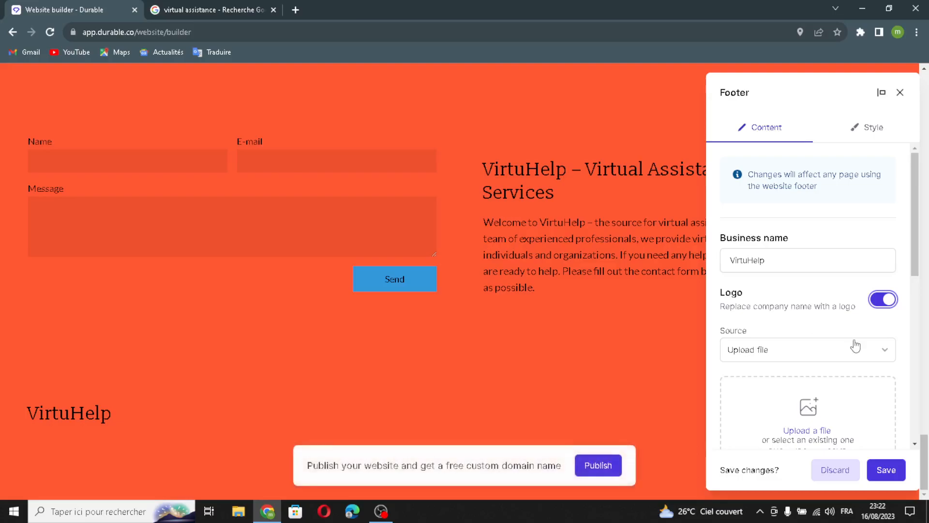
scroll(854, 343, down, 2)
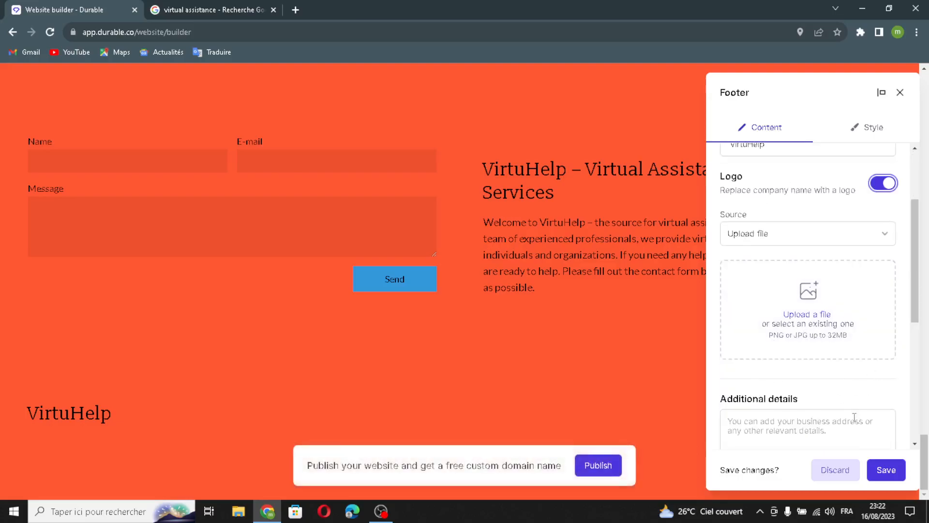
scroll(854, 417, down, 2)
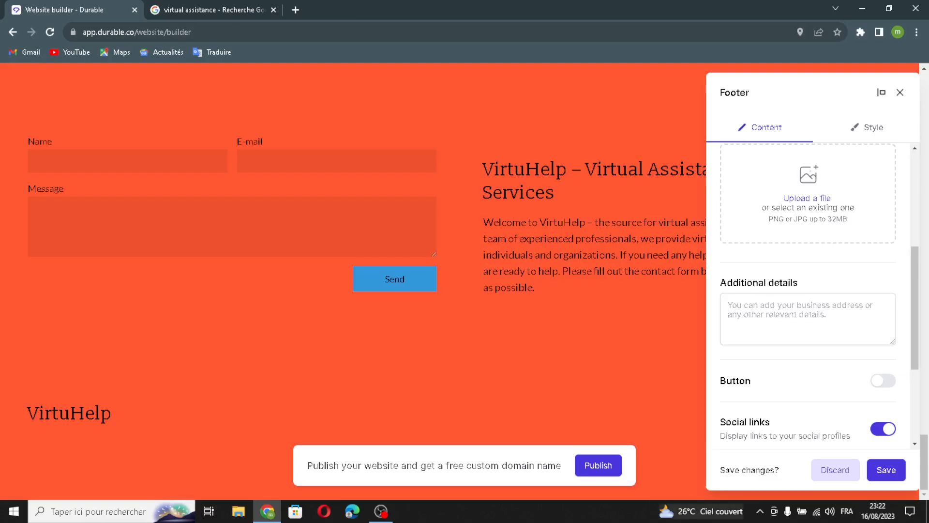
scroll(844, 363, down, 1)
- Add a footer button labelled 'Button' whose link opens in a new page
click(884, 328)
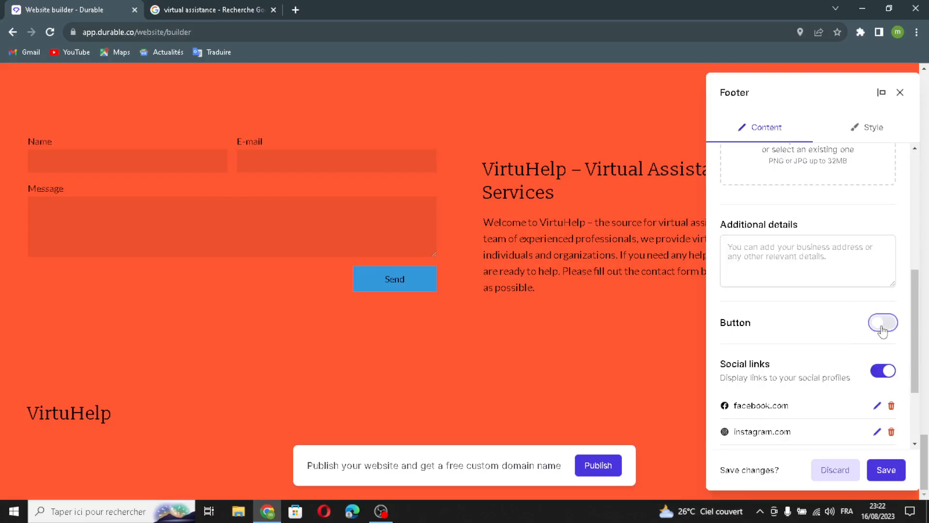
click(777, 352)
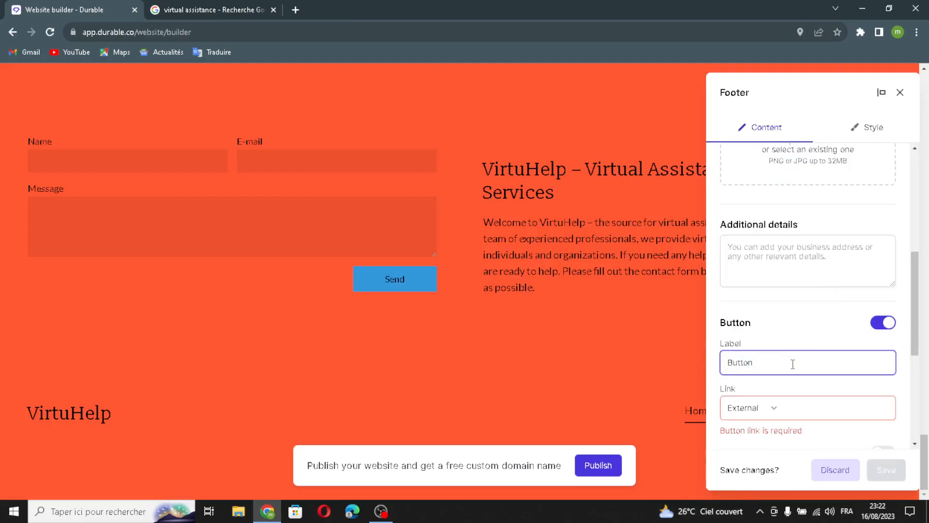
click(803, 404)
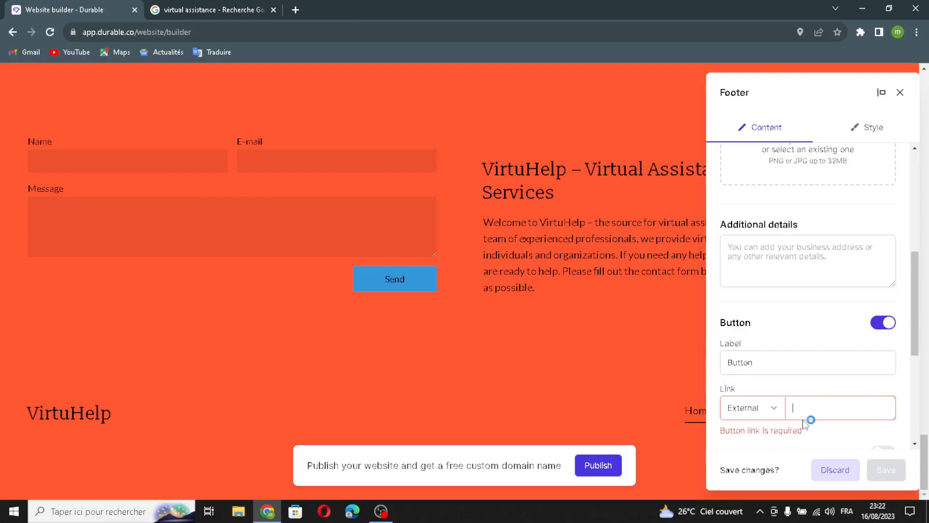
scroll(808, 420, down, 3)
click(883, 279)
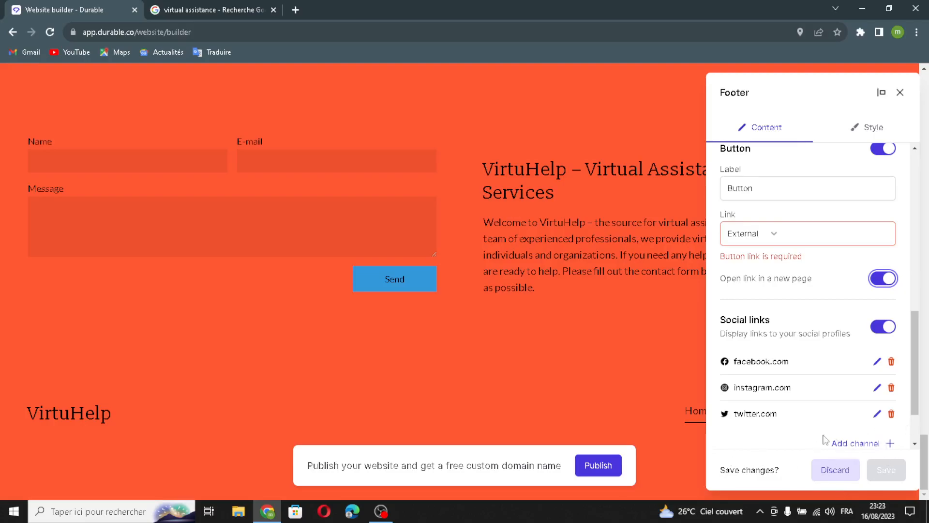
- Skip adding a social link and apply the footer changes
click(884, 450)
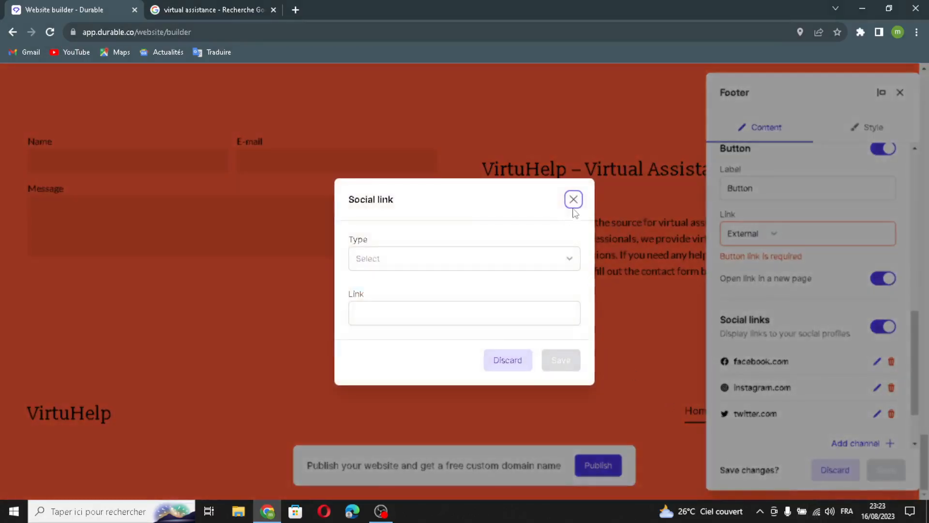
click(574, 200)
click(899, 93)
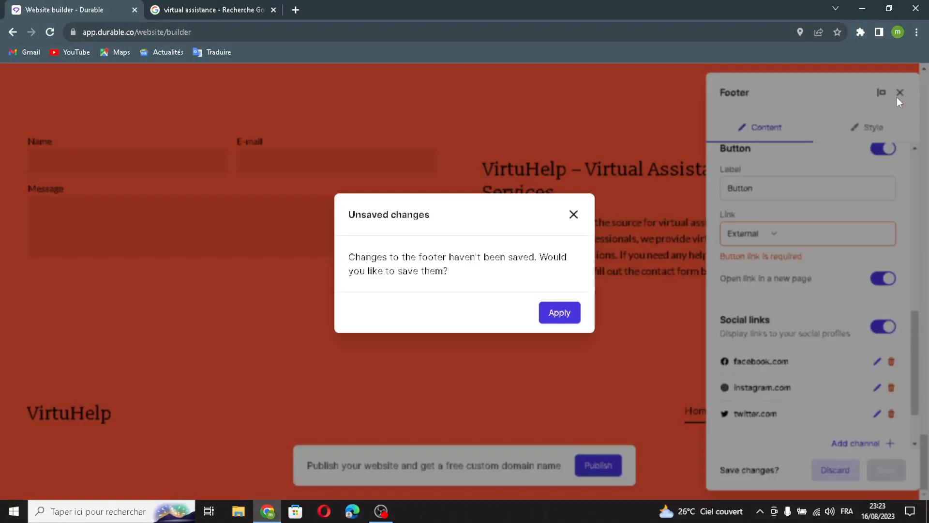
click(546, 314)
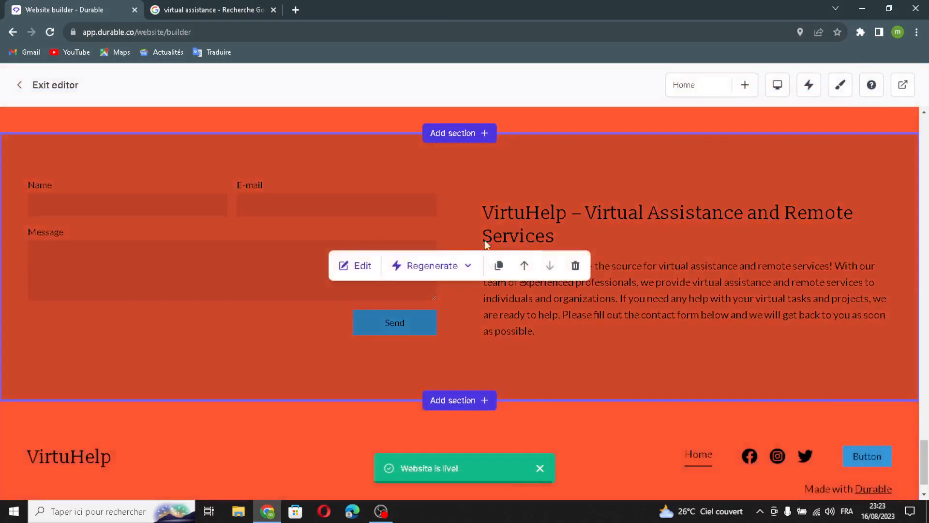
- Regenerate the contact section's text content as Contact Us Now
click(444, 265)
click(445, 299)
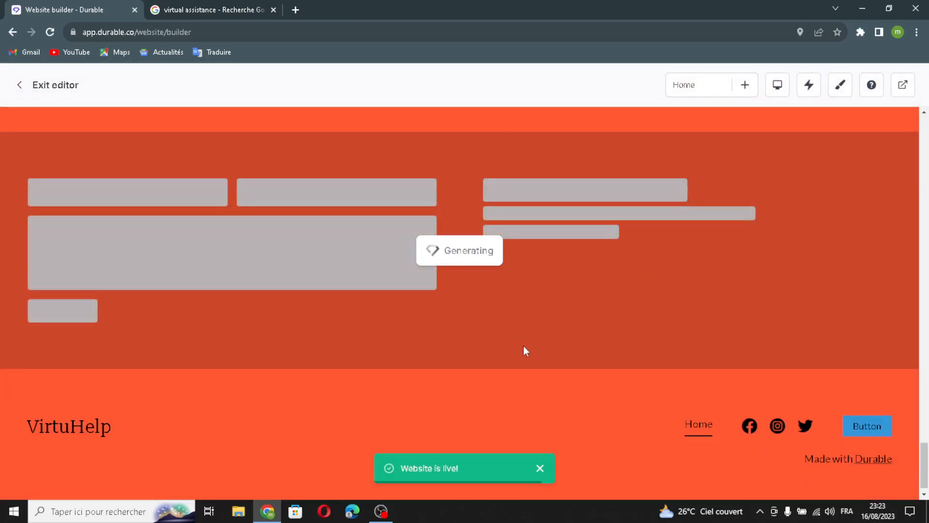
scroll(523, 345, up, 6)
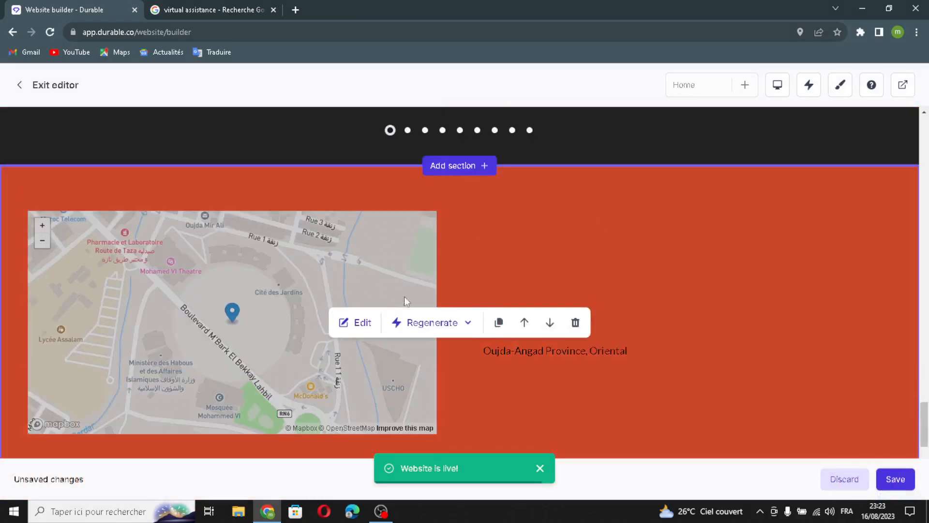
- Regenerate the Location map section's style to a dark map
click(432, 322)
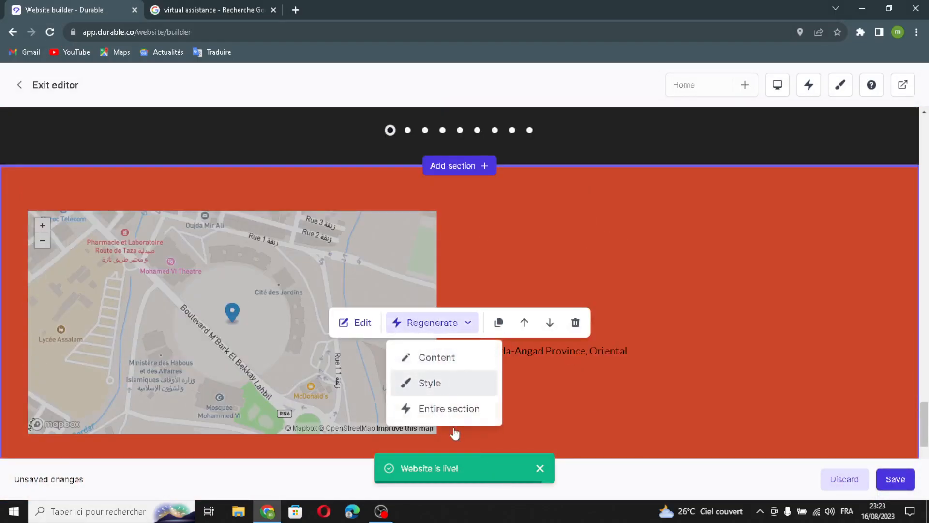
click(446, 382)
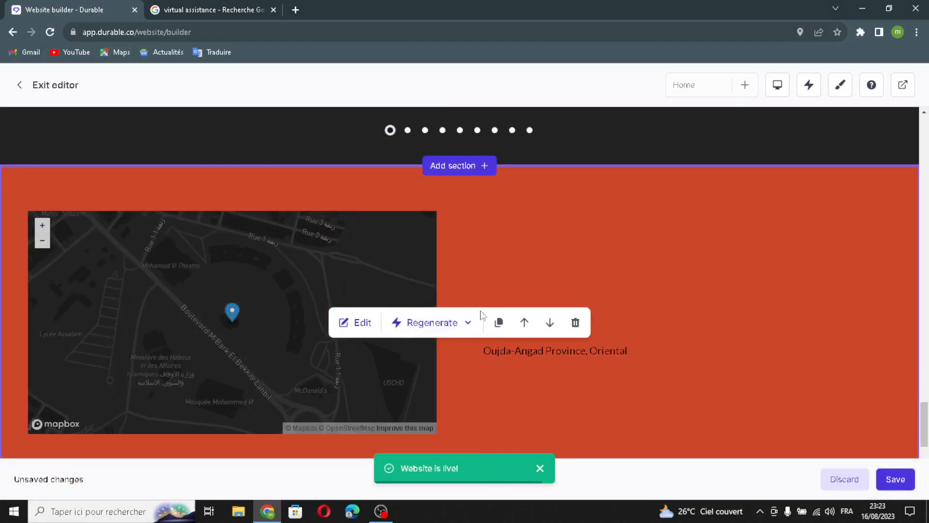
scroll(456, 374, up, 5)
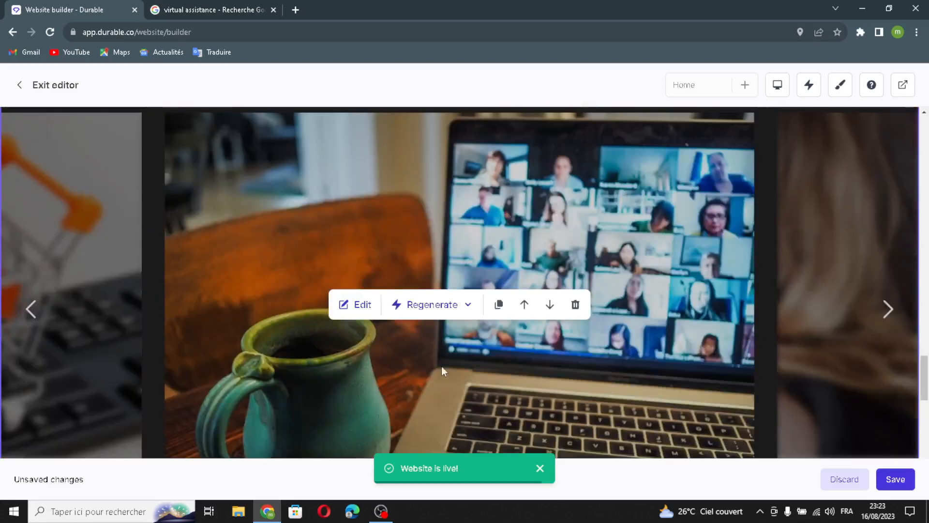
- Regenerate the entire image slider section, then duplicate the resulting photo section
click(433, 303)
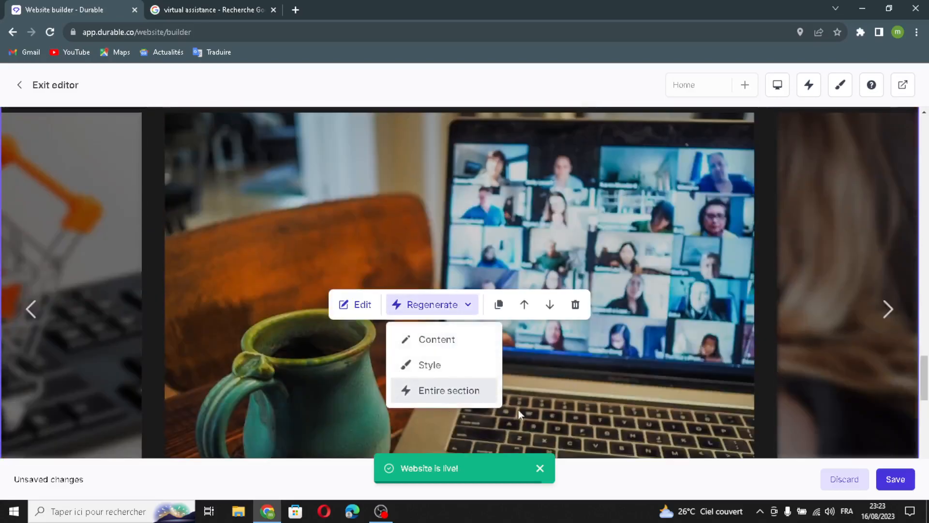
click(448, 387)
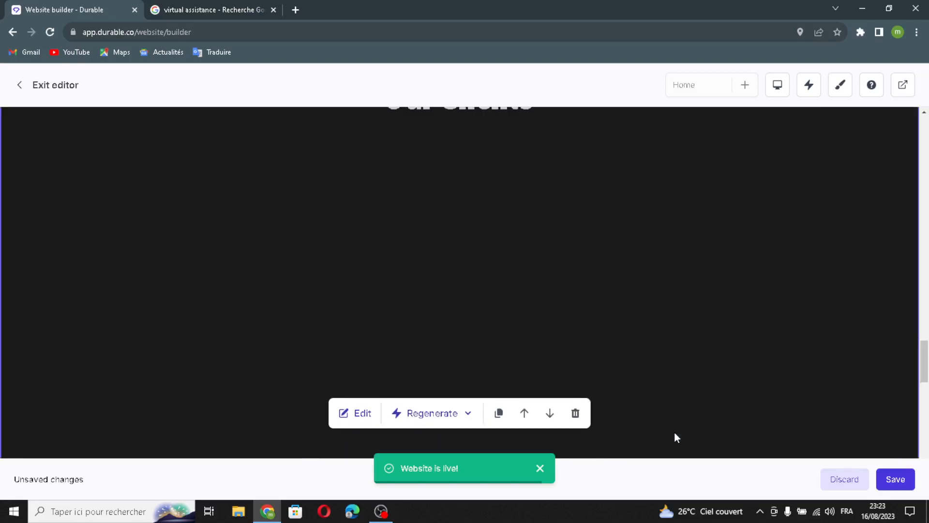
click(499, 414)
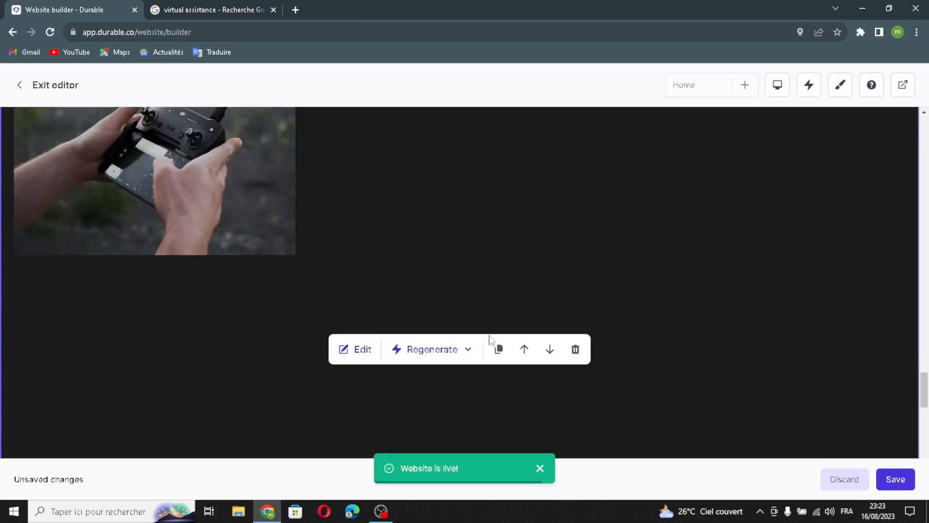
- Delete the extra photo block, move Contact Us Now below the Location map, and save
click(576, 349)
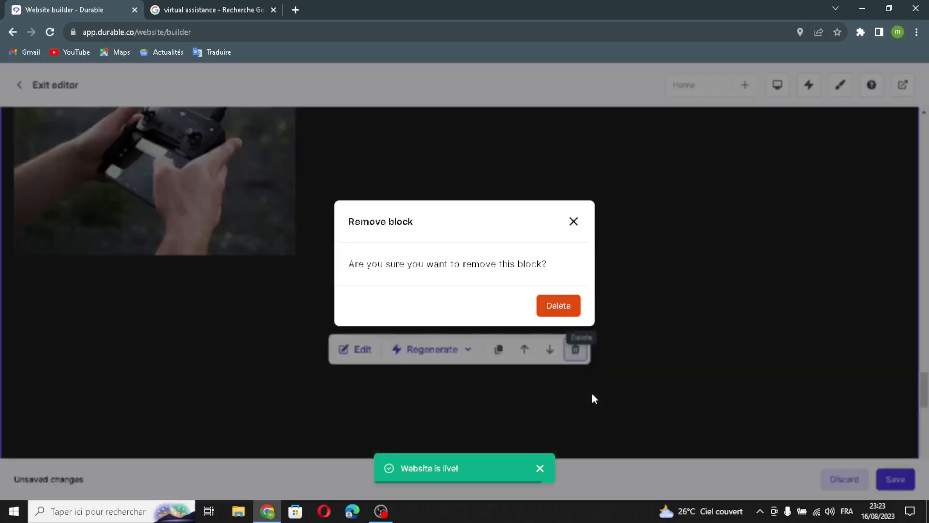
click(559, 305)
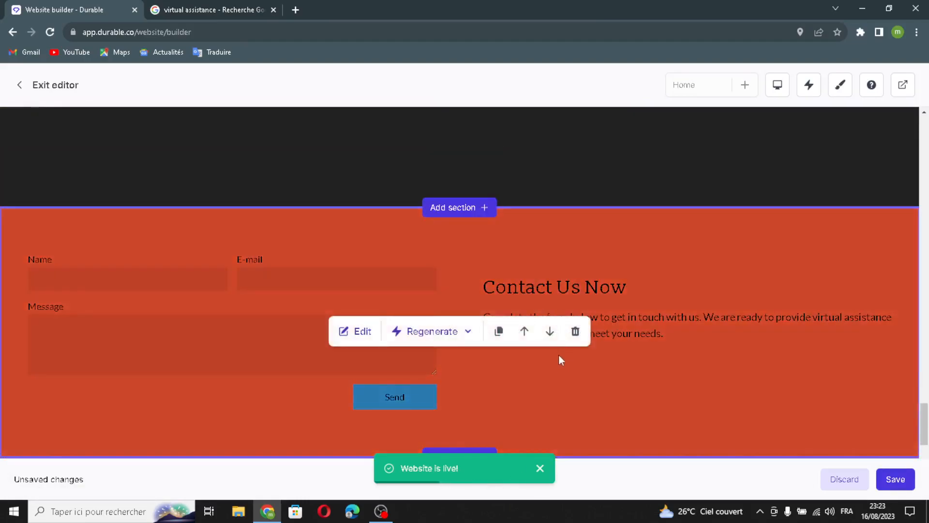
click(549, 331)
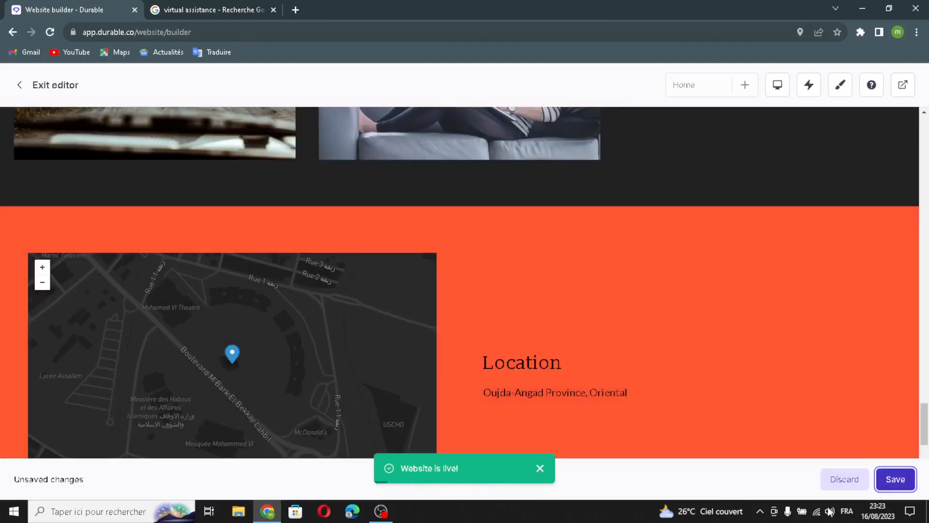
click(880, 480)
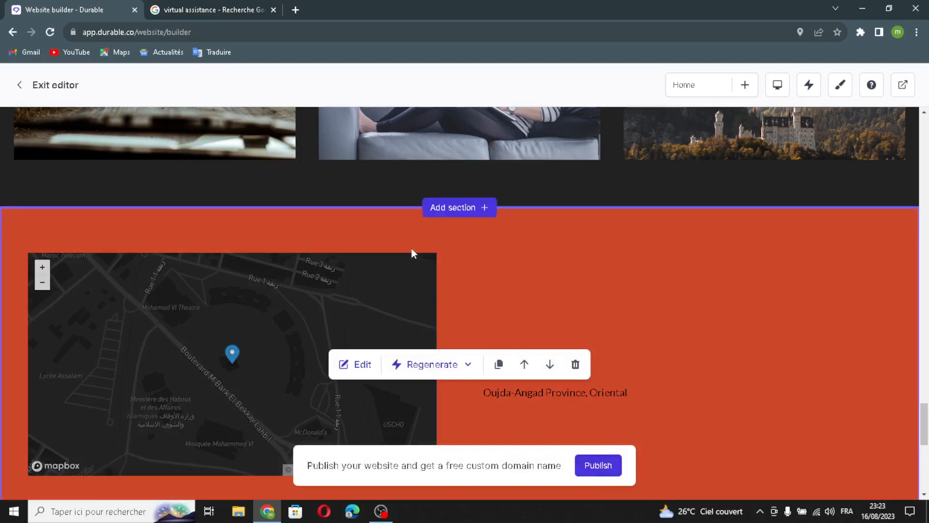
scroll(421, 256, up, 1)
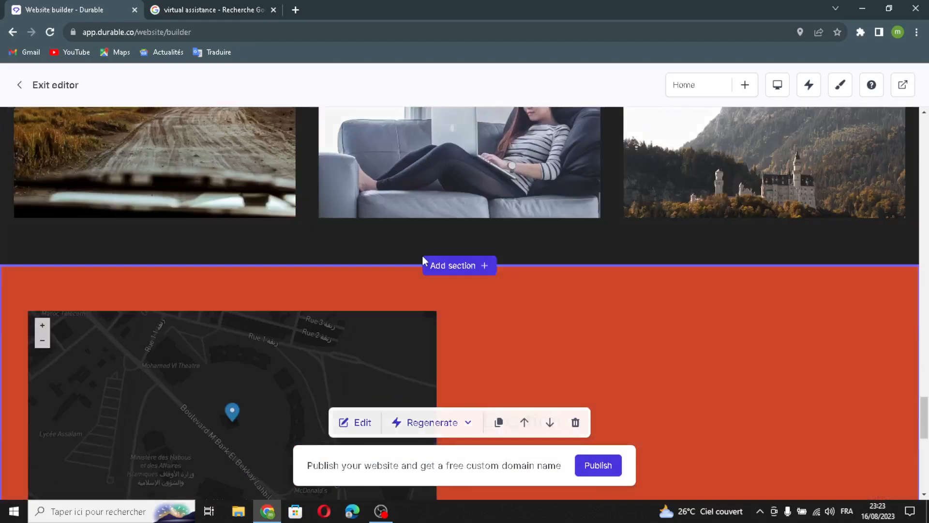
scroll(422, 261, down, 7)
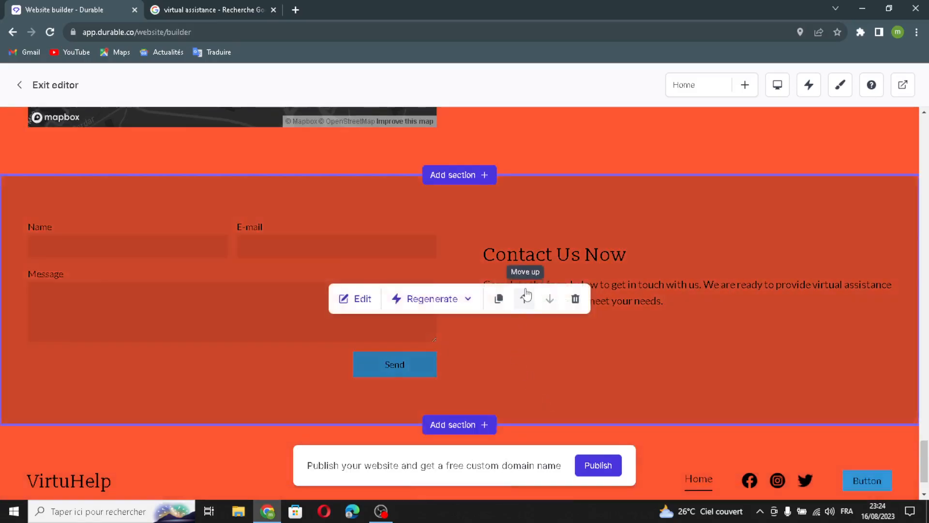
scroll(526, 294, up, 3)
scroll(527, 292, up, 7)
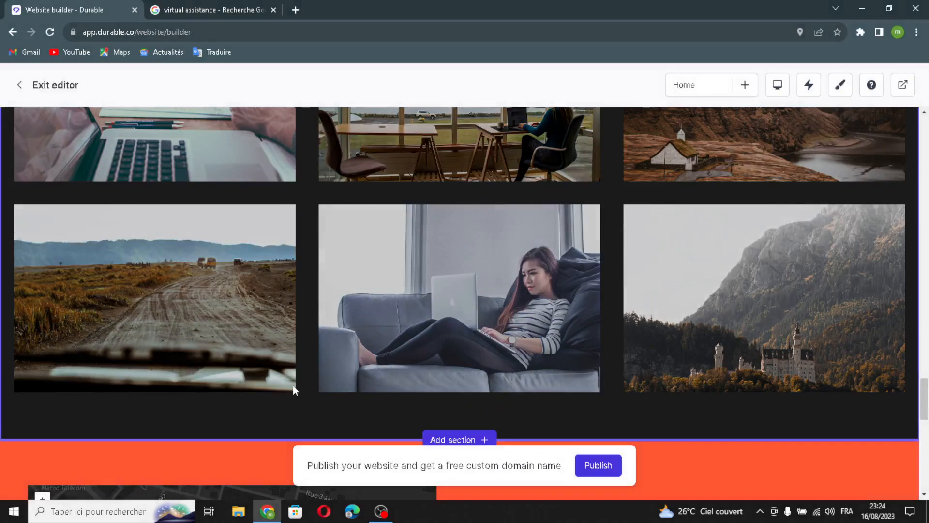
scroll(244, 318, up, 2)
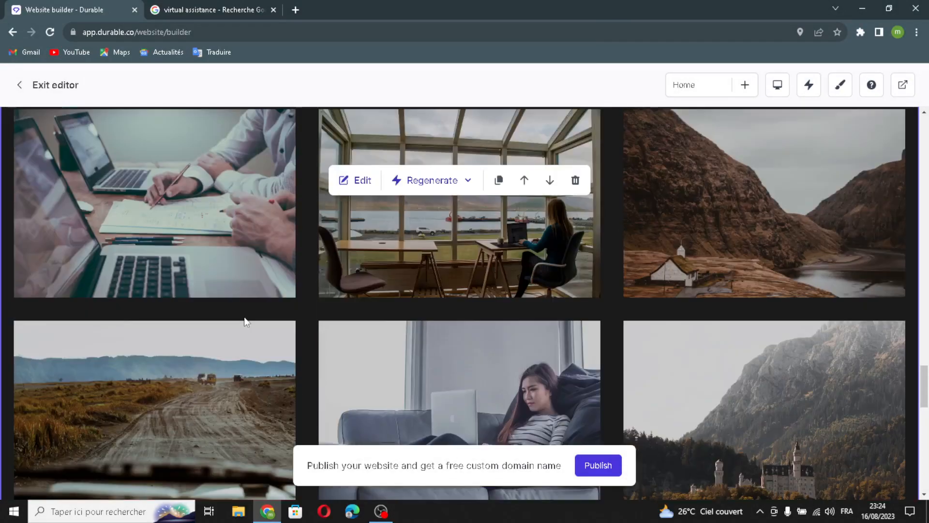